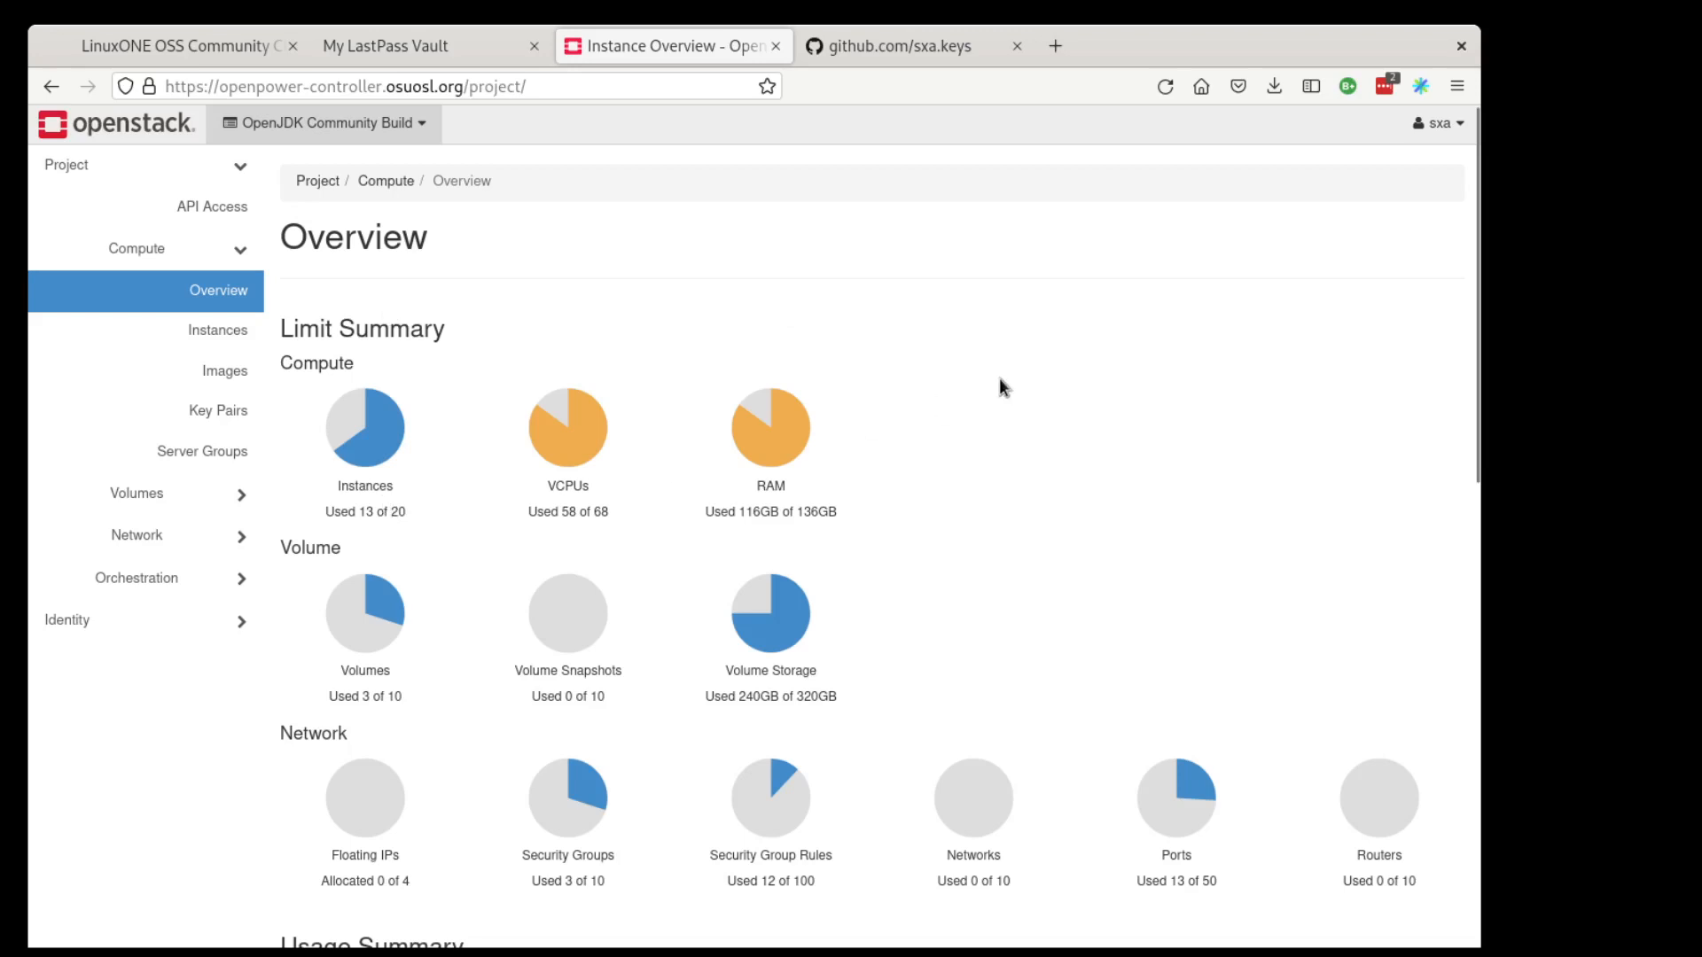
Open the project's compute instances, start launching a new instance and name it bld-centos79-1
click(206, 331)
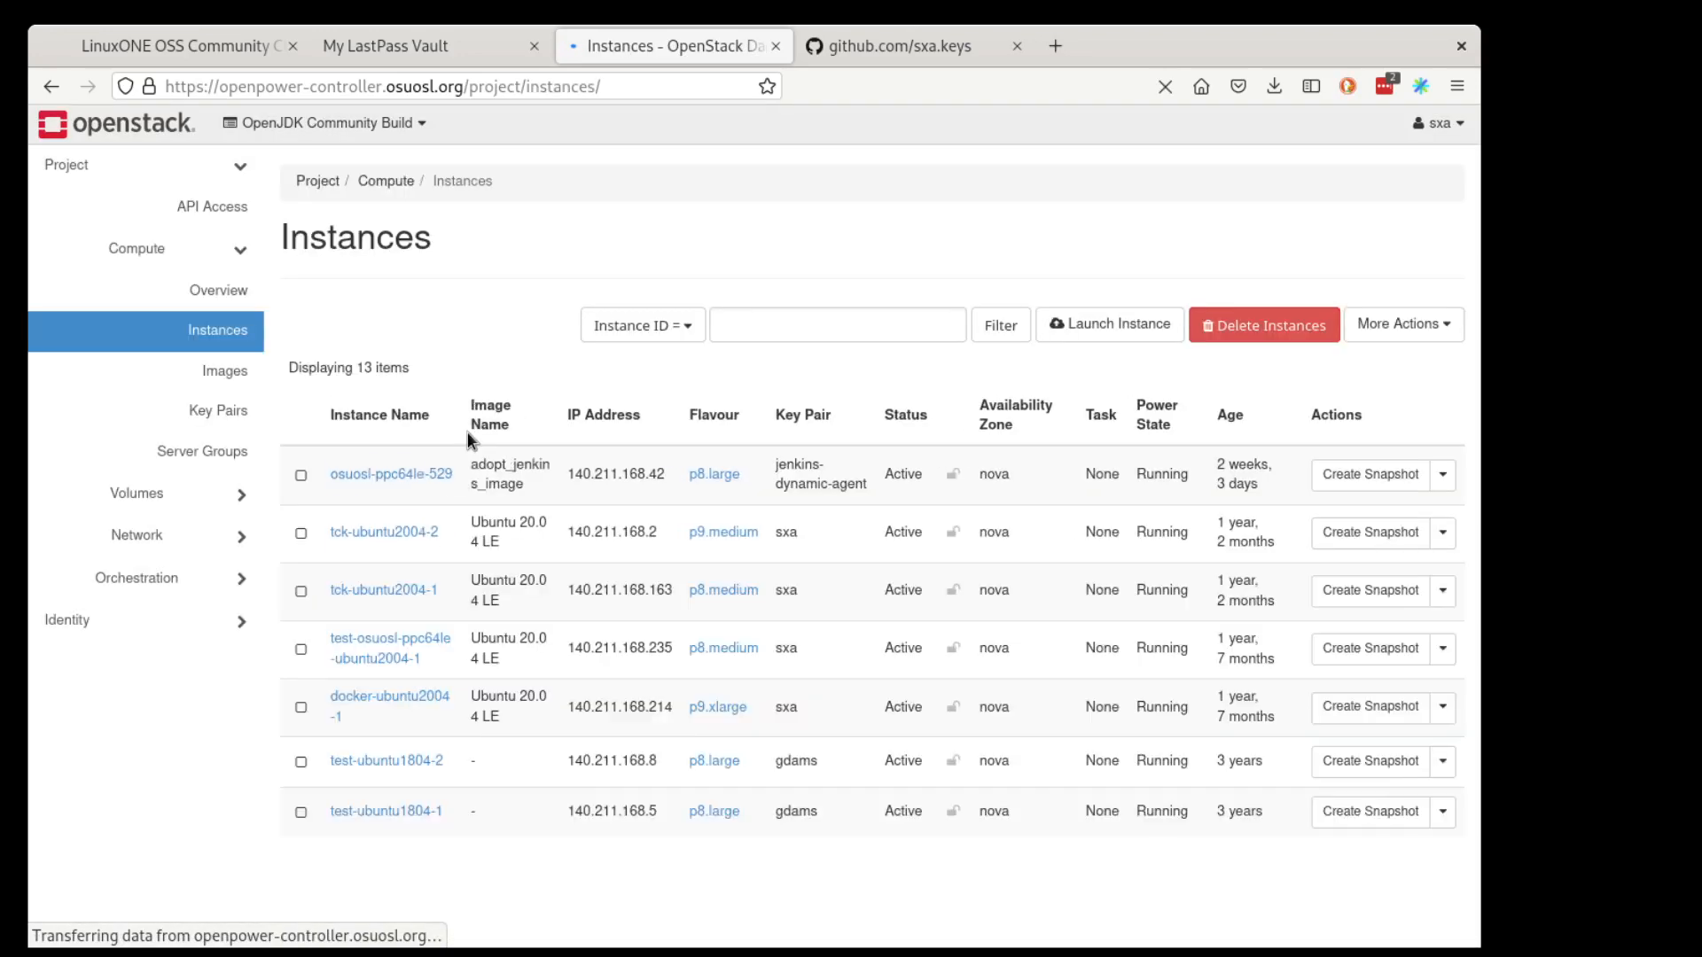
click(1119, 330)
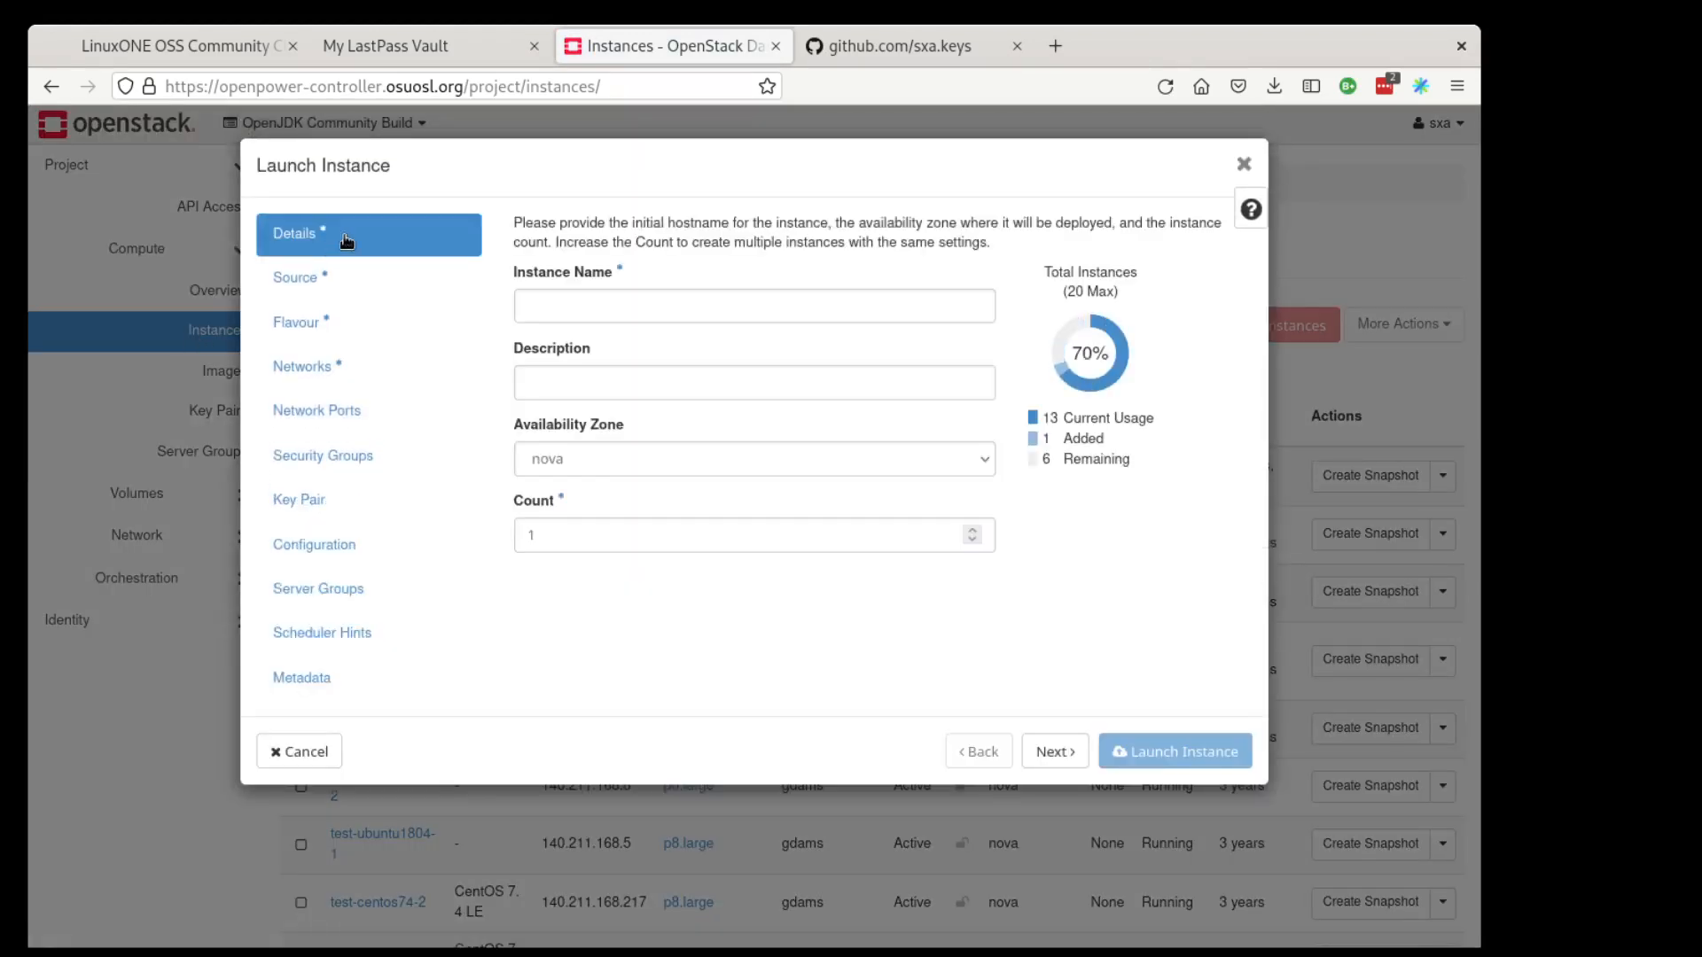
click(645, 305)
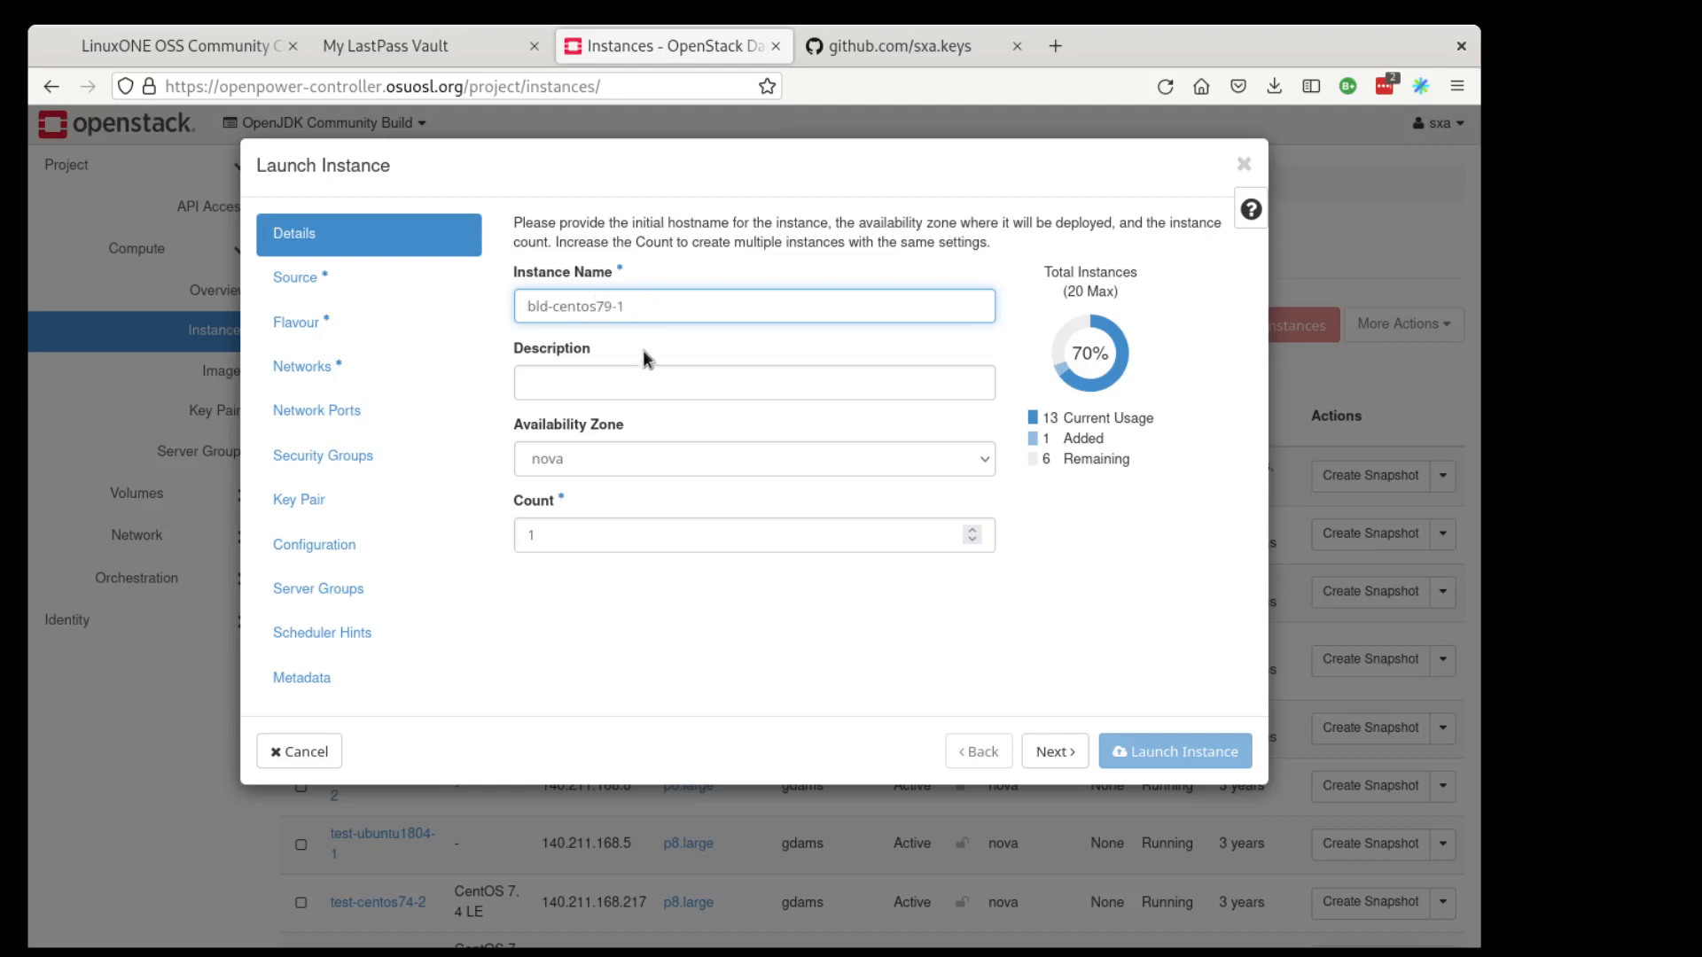
click(638, 385)
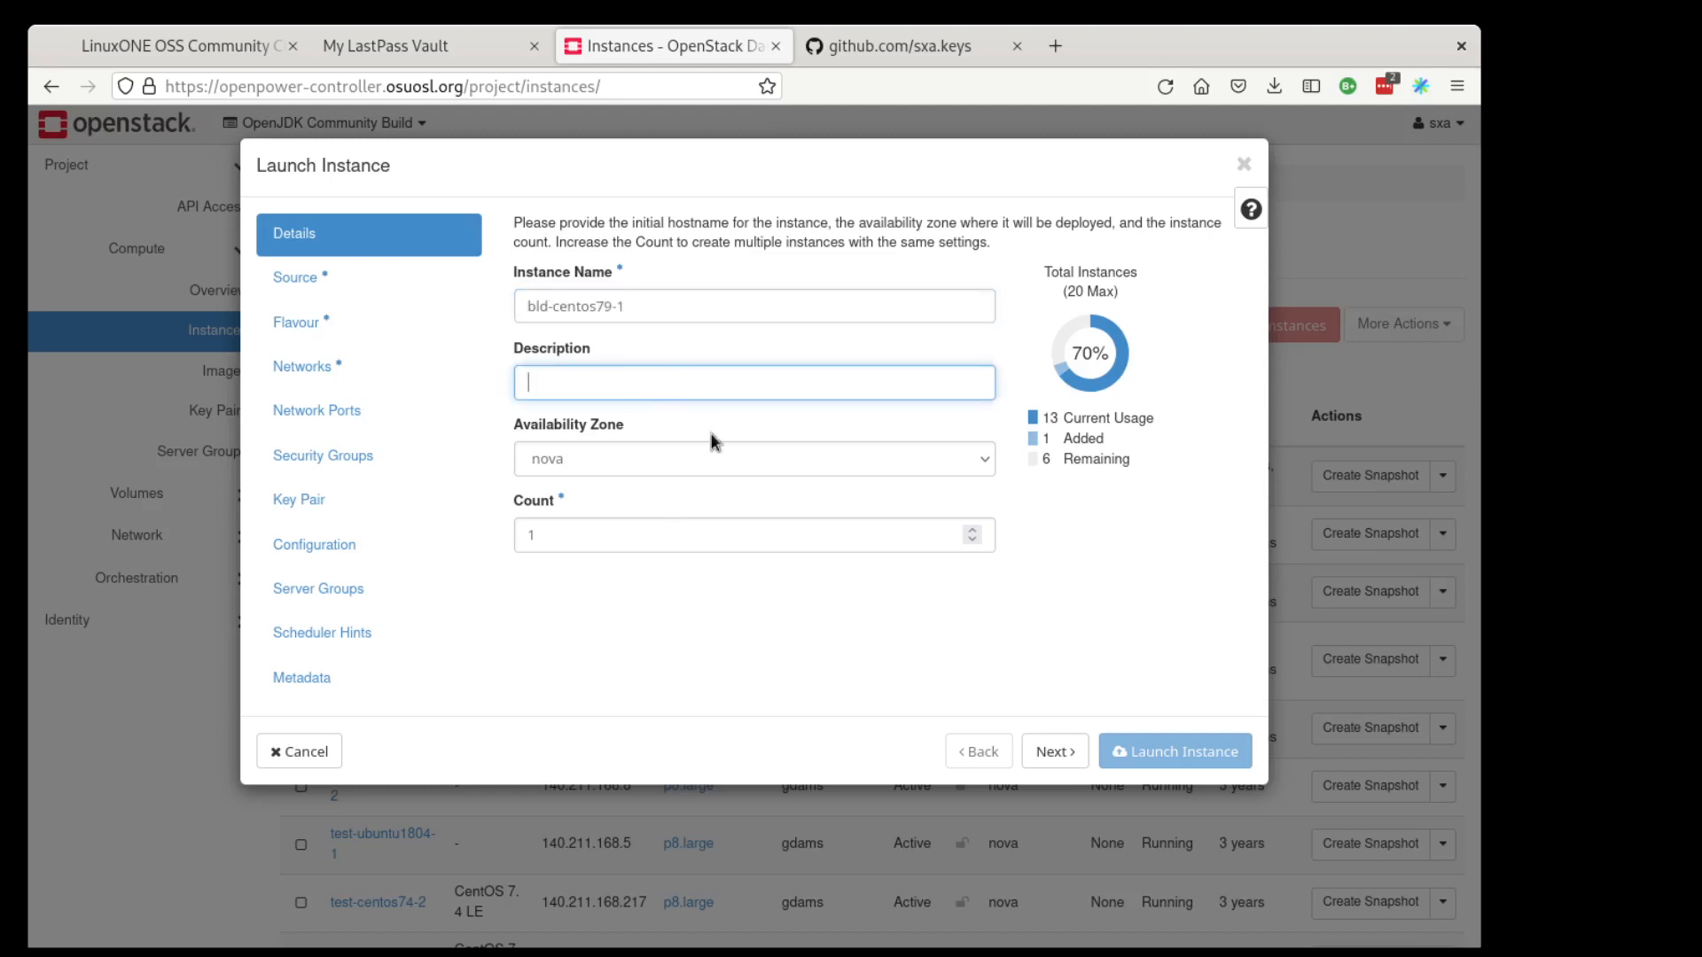
Set the instance's boot source to Image and allocate the CentOS 7.9 LE (POWER9) image
click(1068, 768)
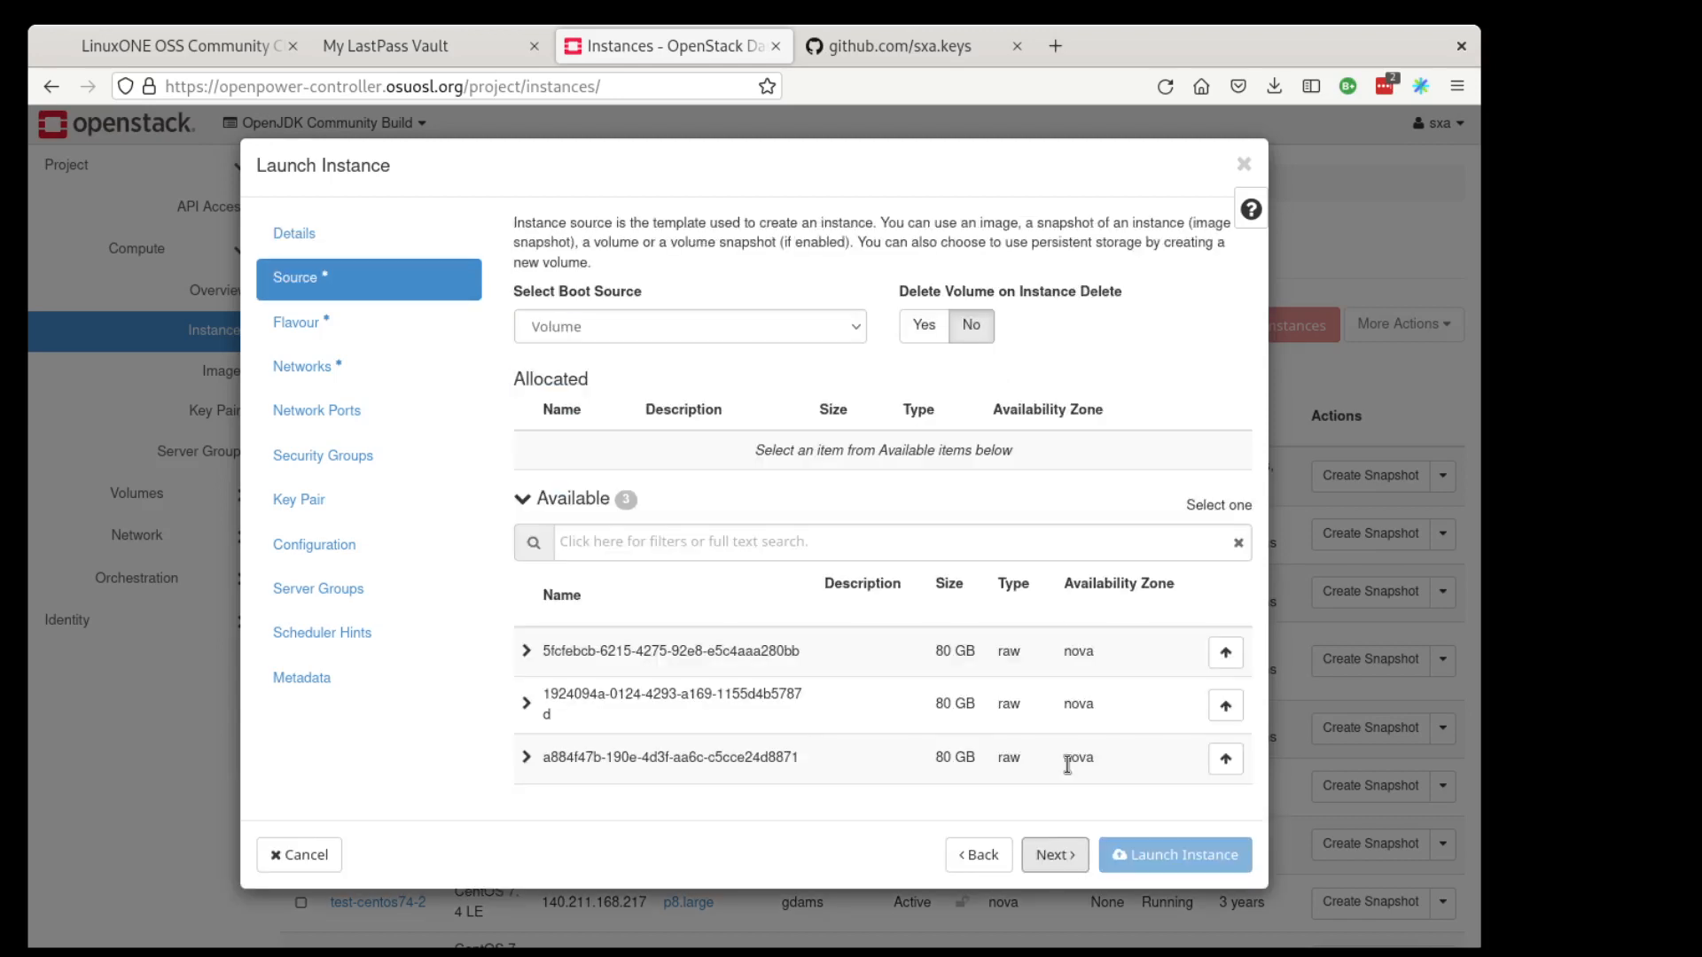
click(692, 328)
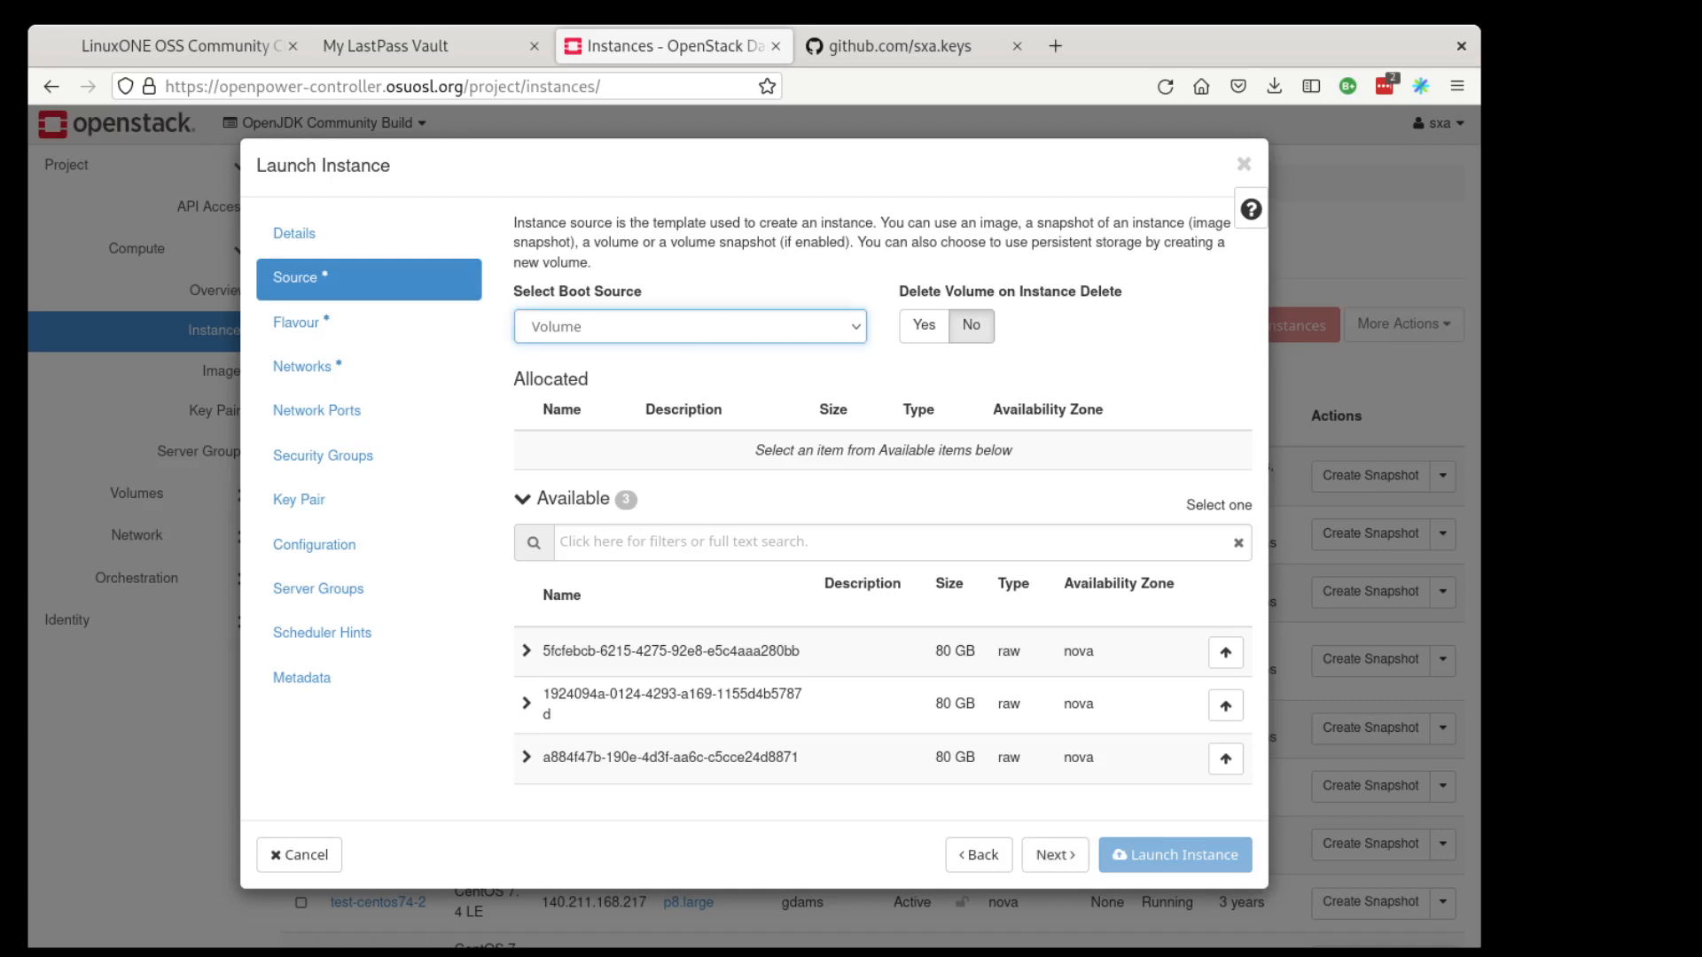
click(686, 359)
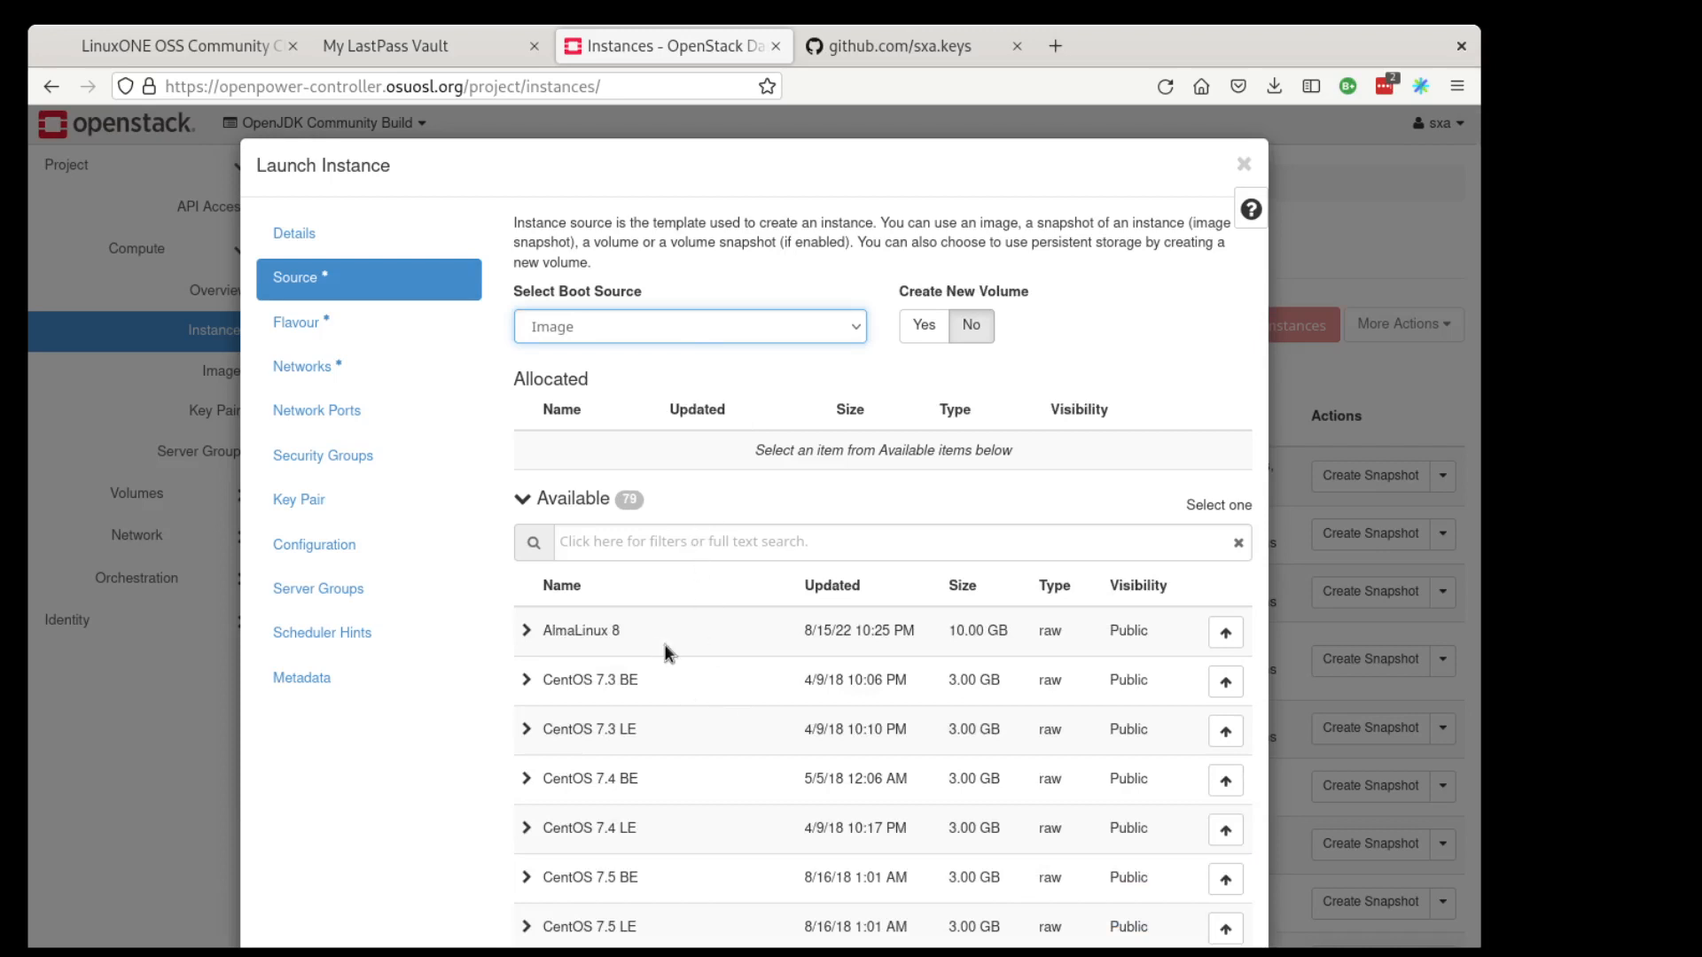
scroll(695, 672, down, 8)
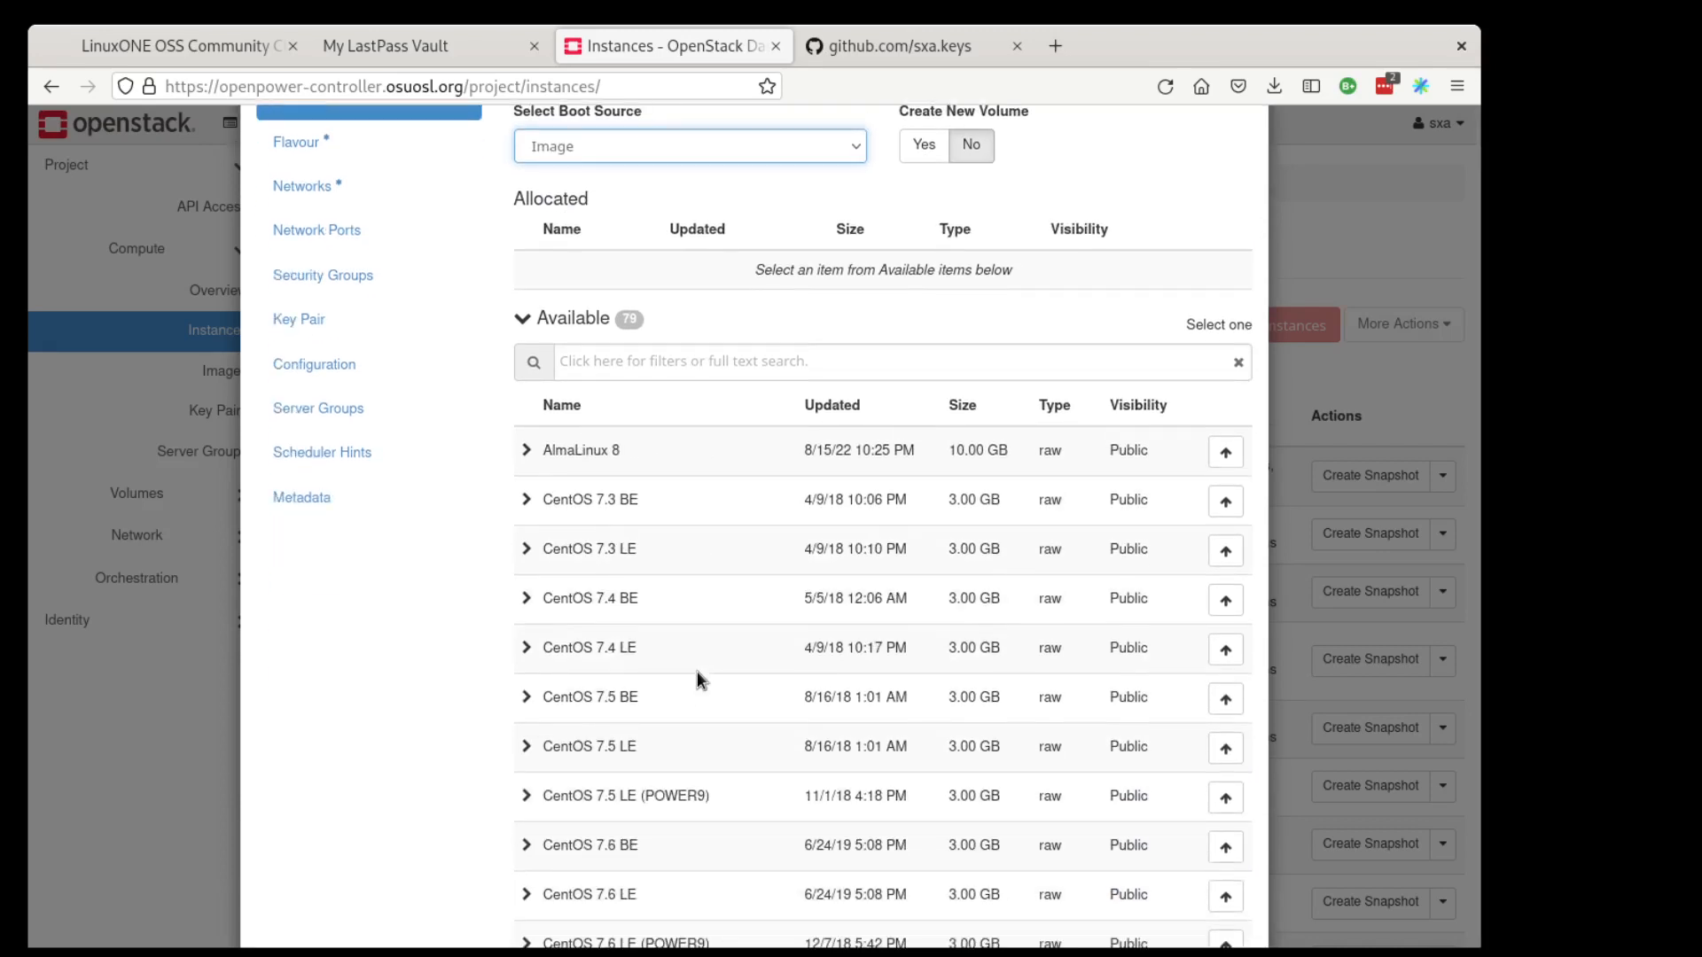
scroll(696, 672, down, 10)
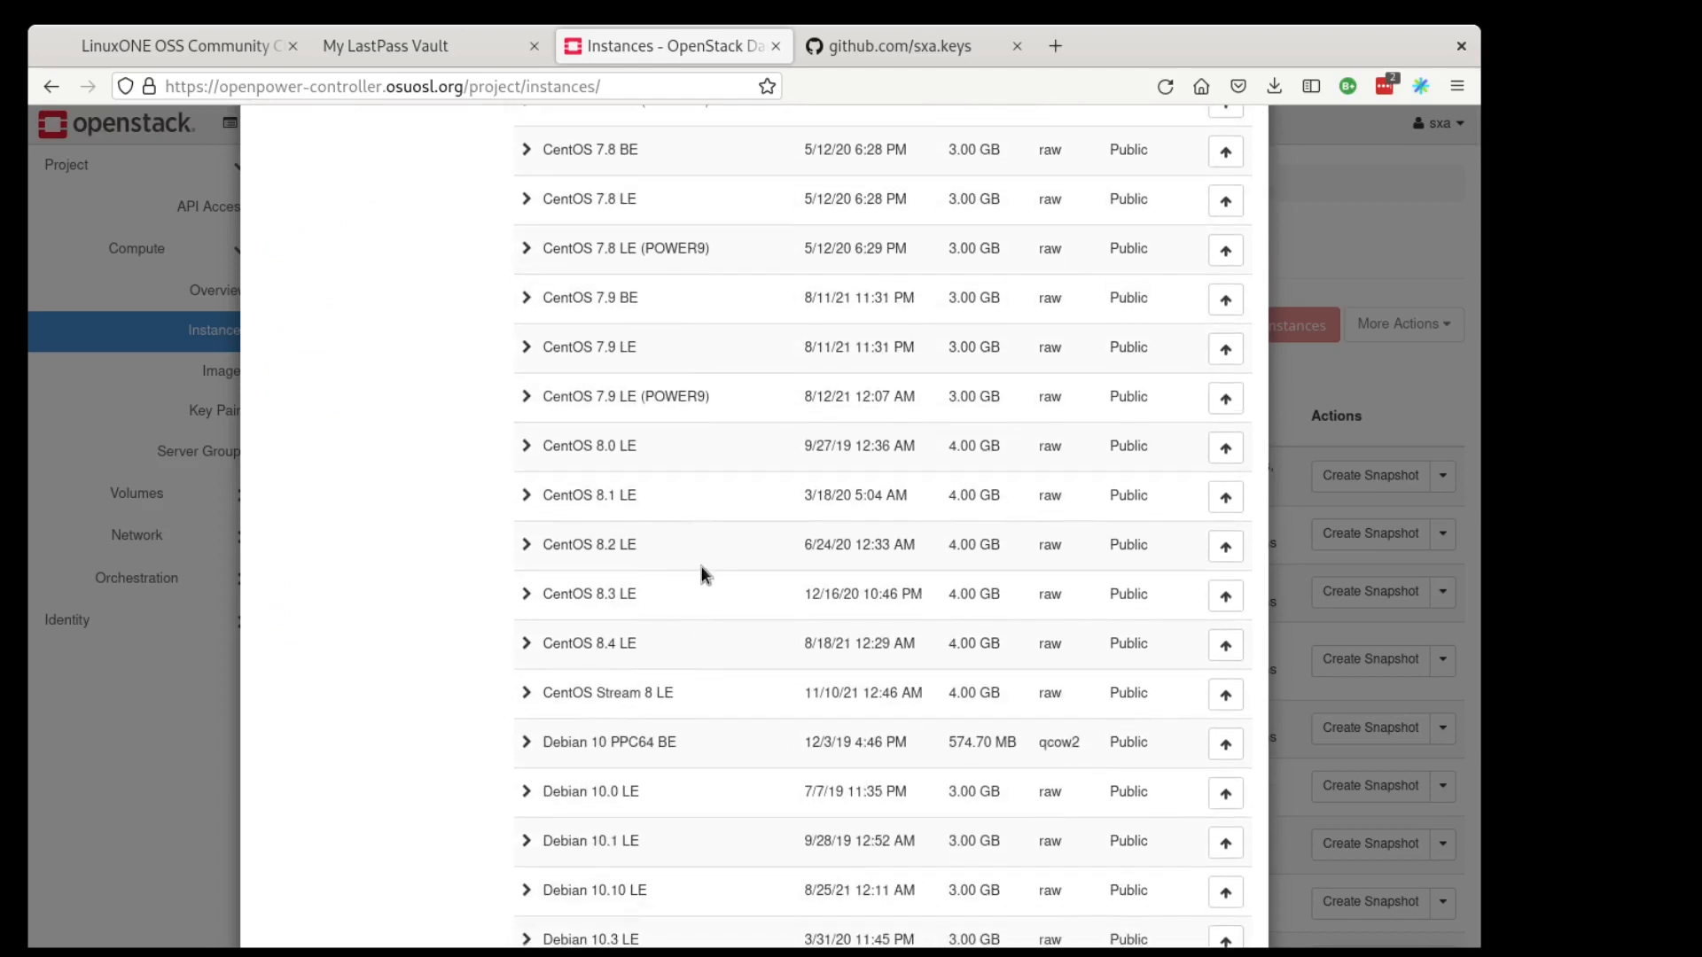
scroll(700, 576, down, 2)
scroll(711, 605, up, 4)
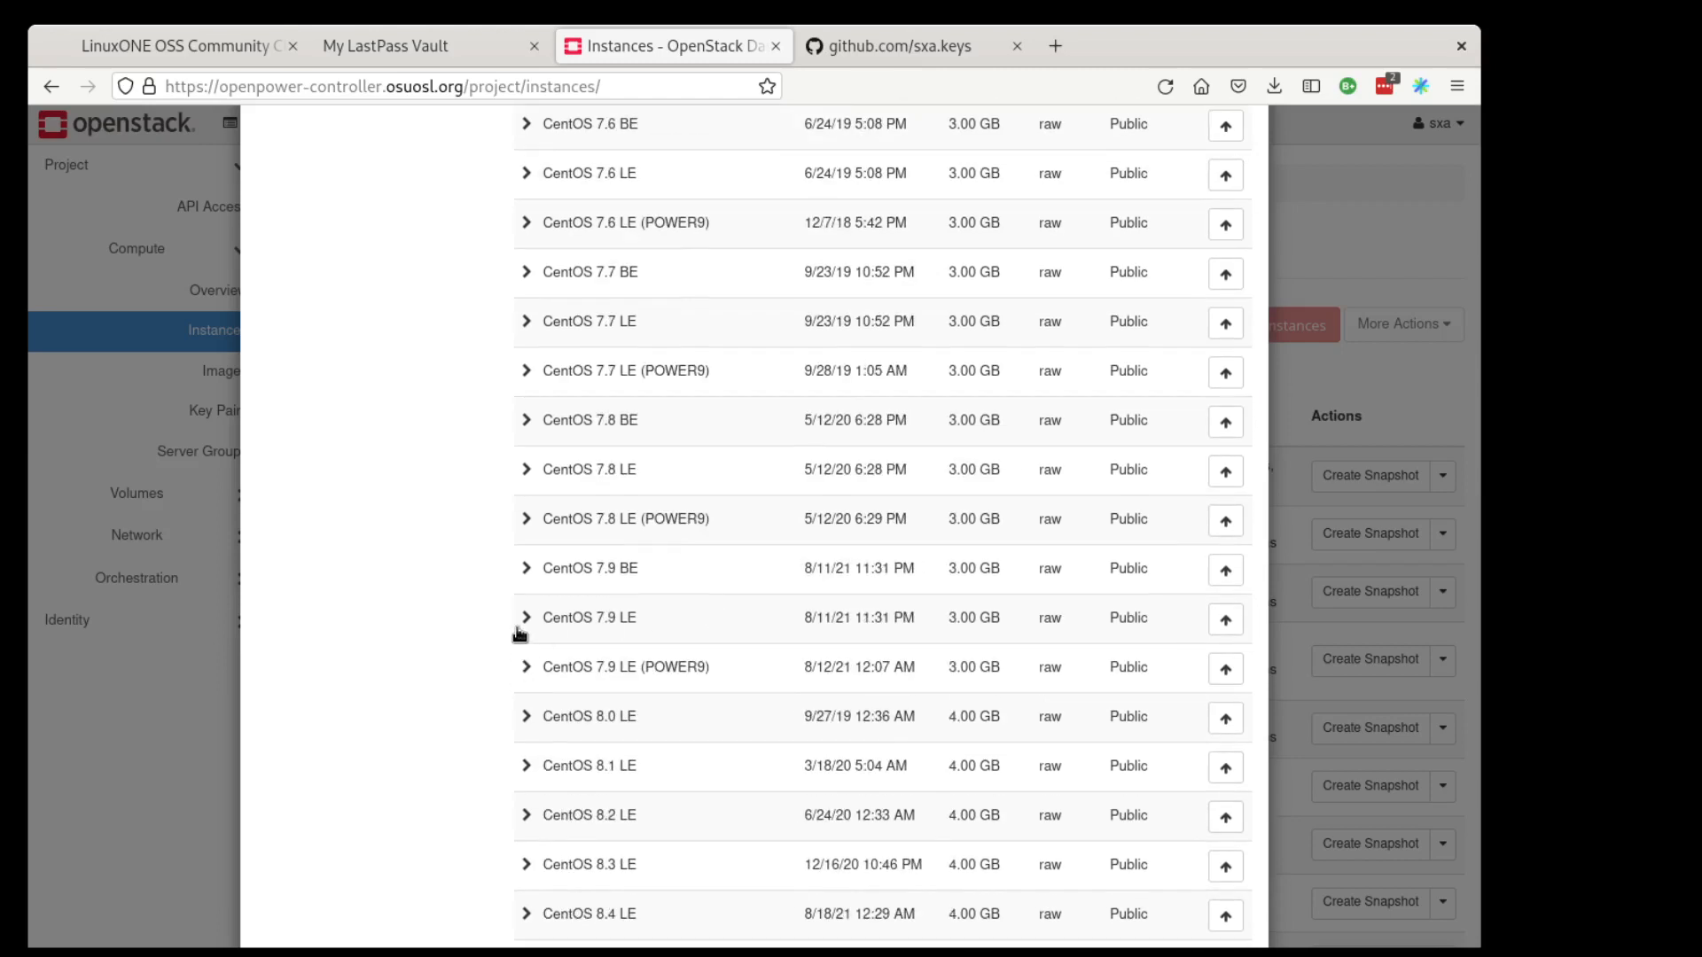
click(1229, 674)
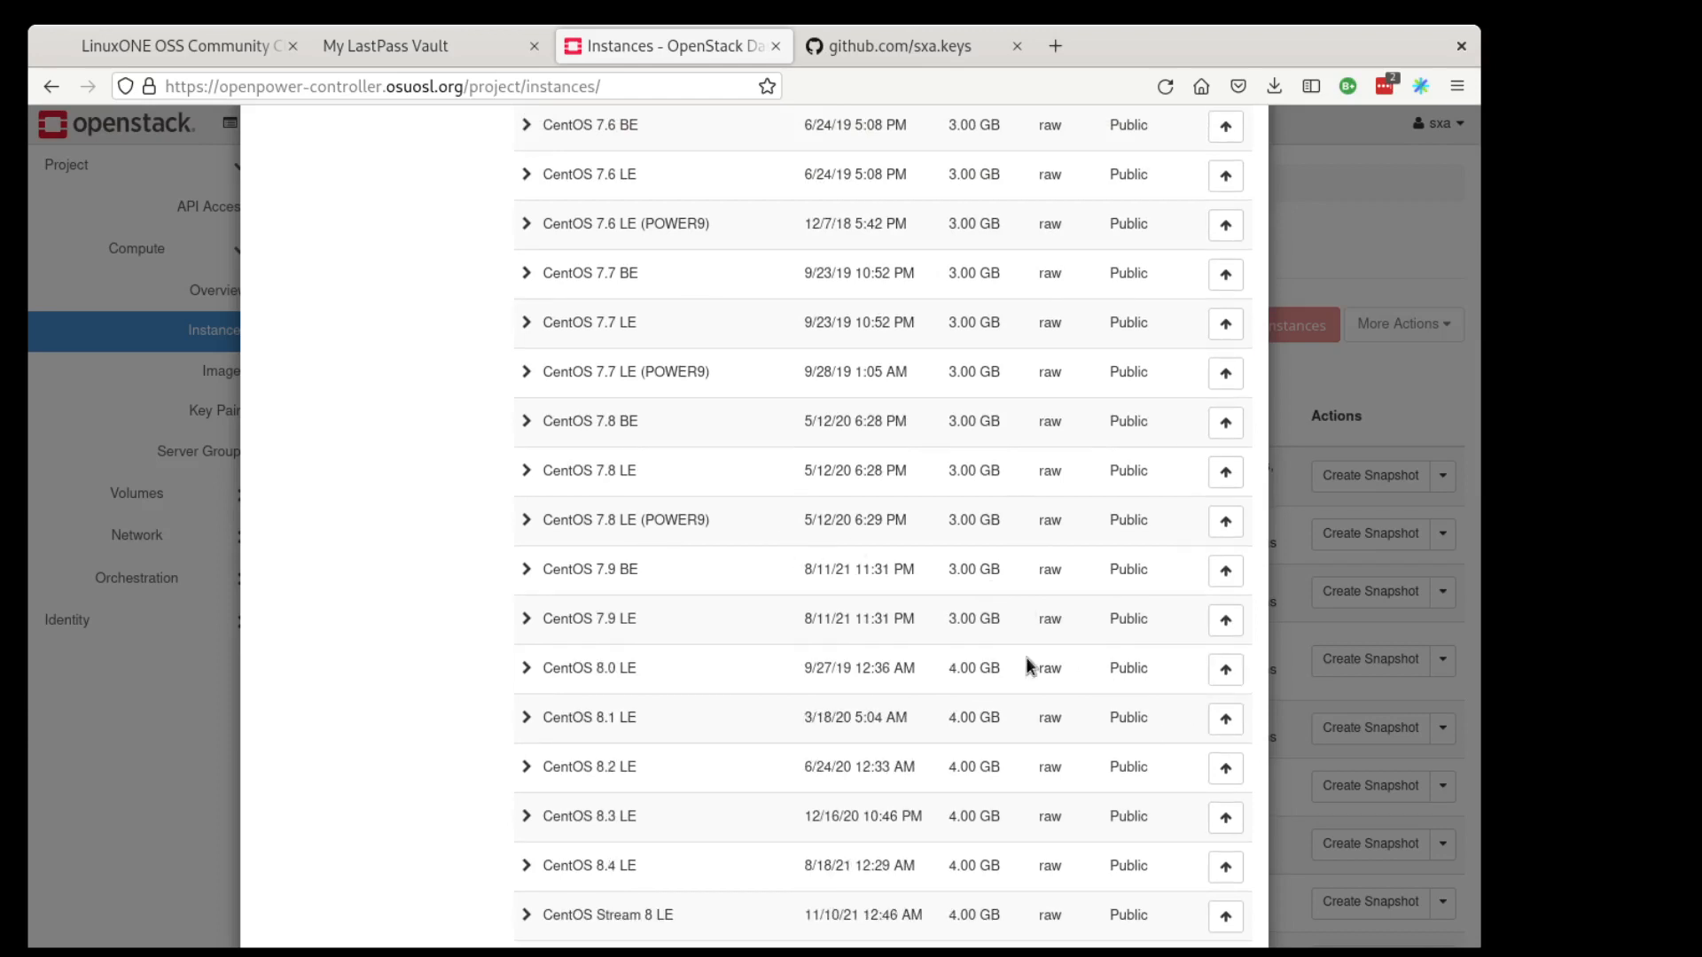
scroll(1025, 657, up, 10)
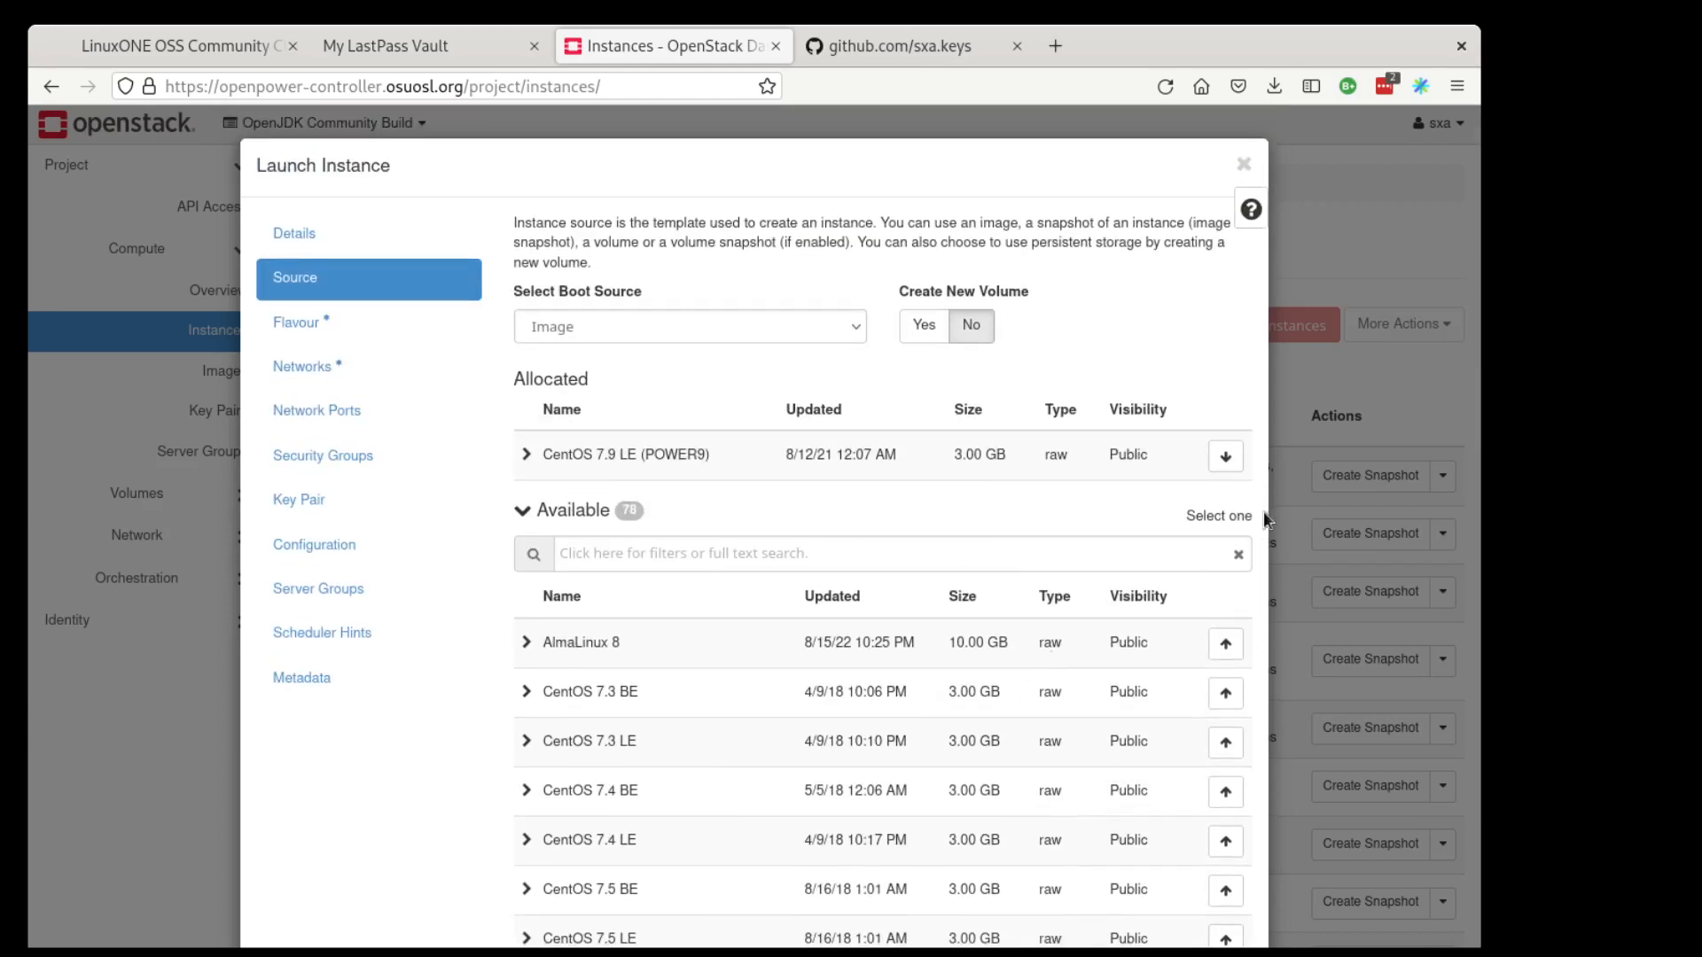
click(523, 511)
Check the quota impact of the p8.medium flavour and allocate that flavour to the instance
click(1041, 753)
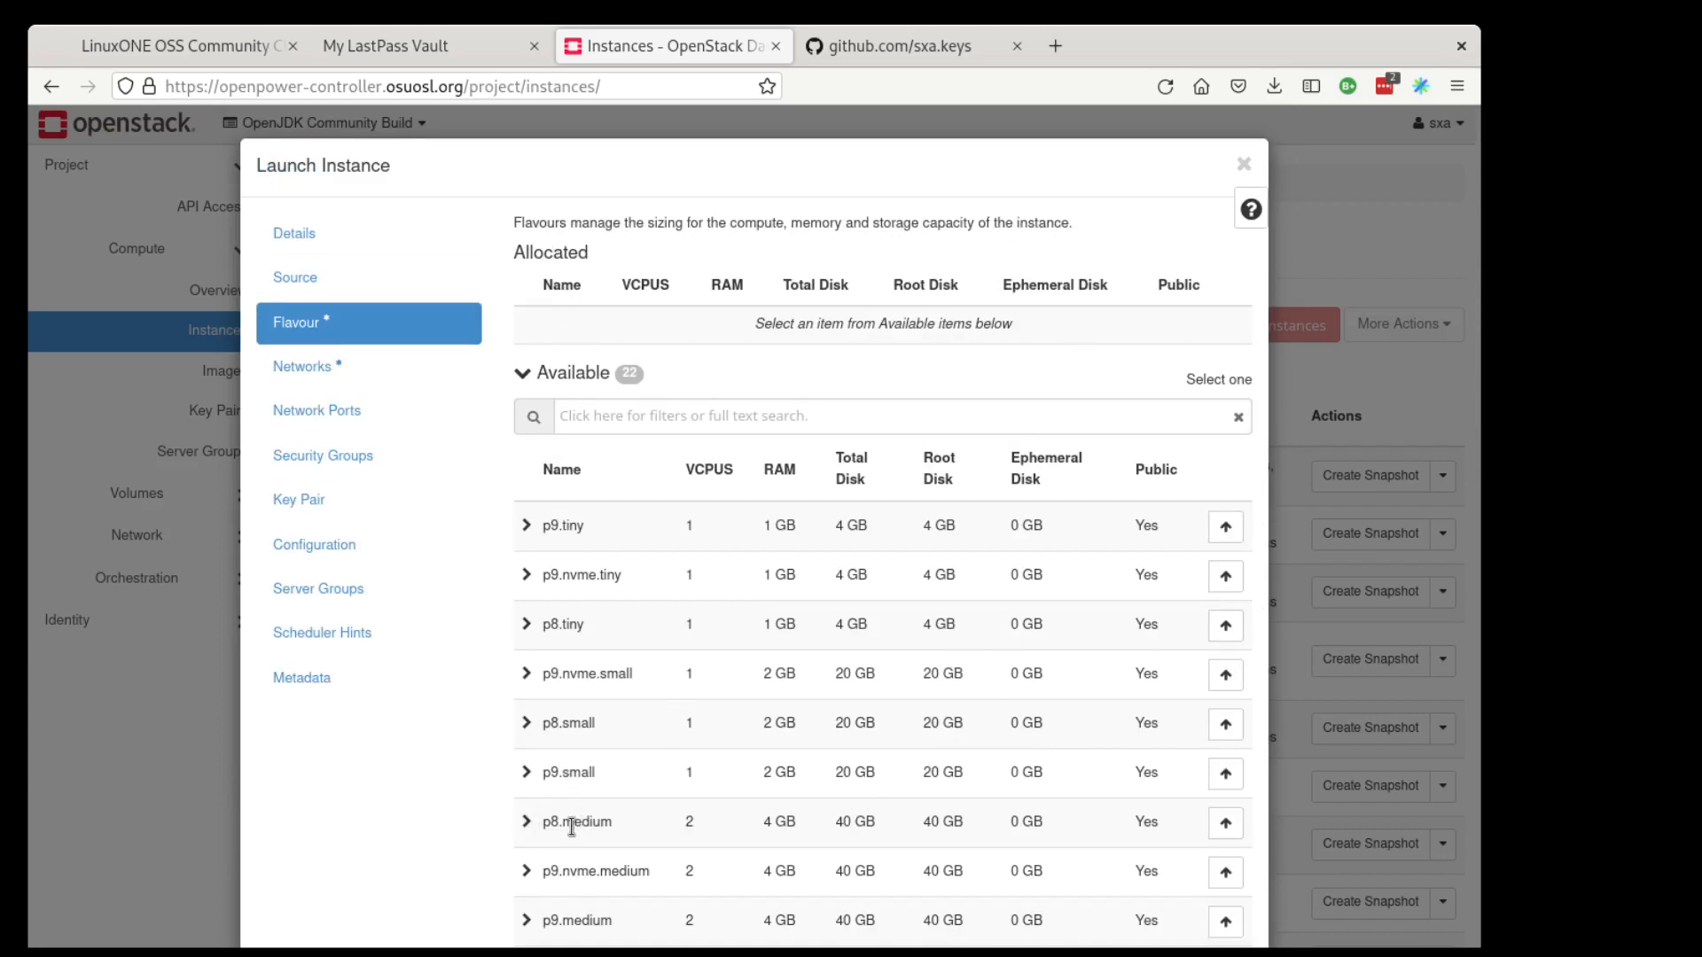
click(524, 822)
scroll(505, 823, down, 3)
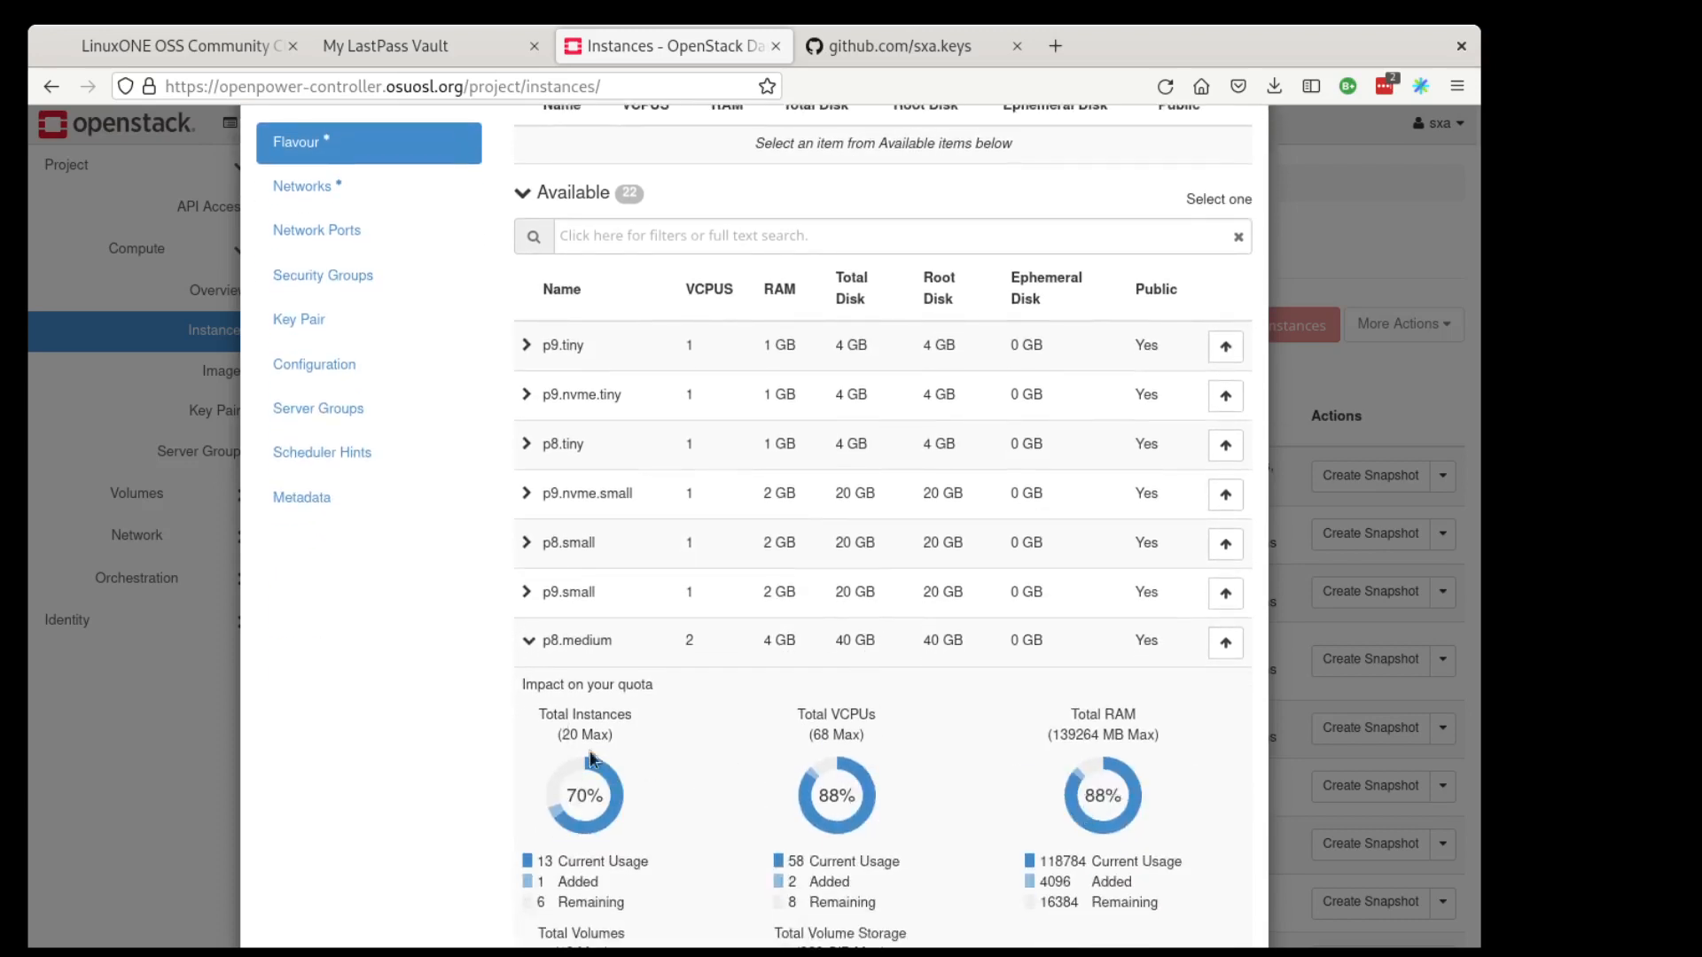
click(530, 641)
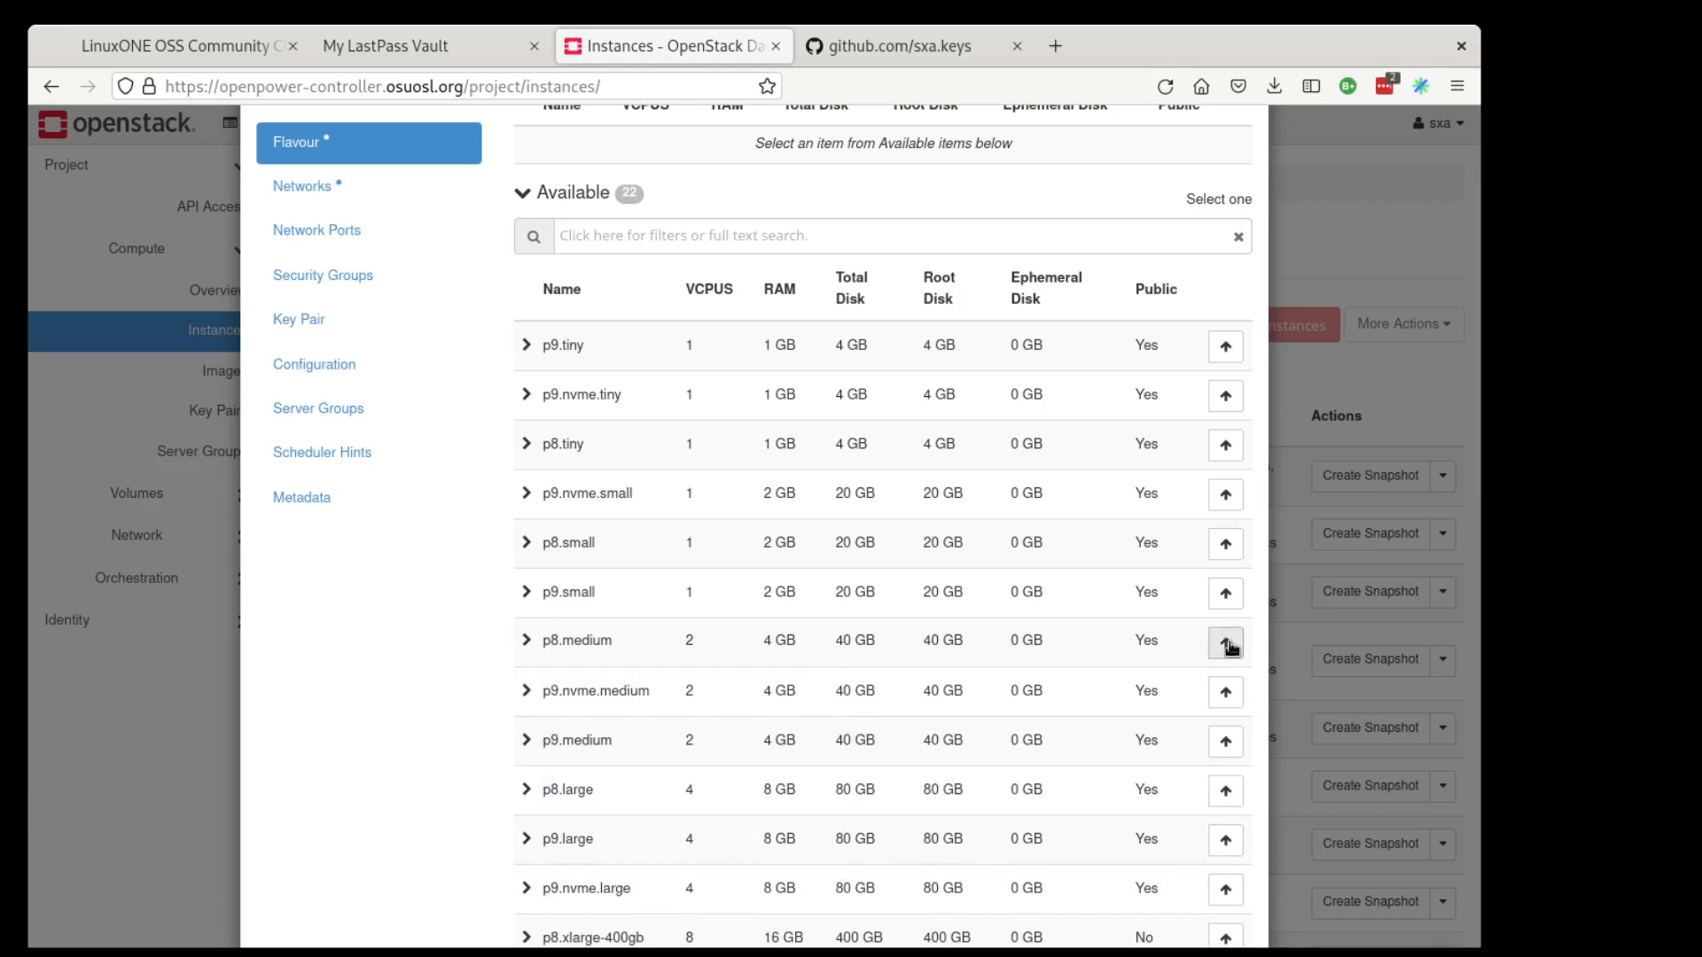
scroll(1230, 647, up, 3)
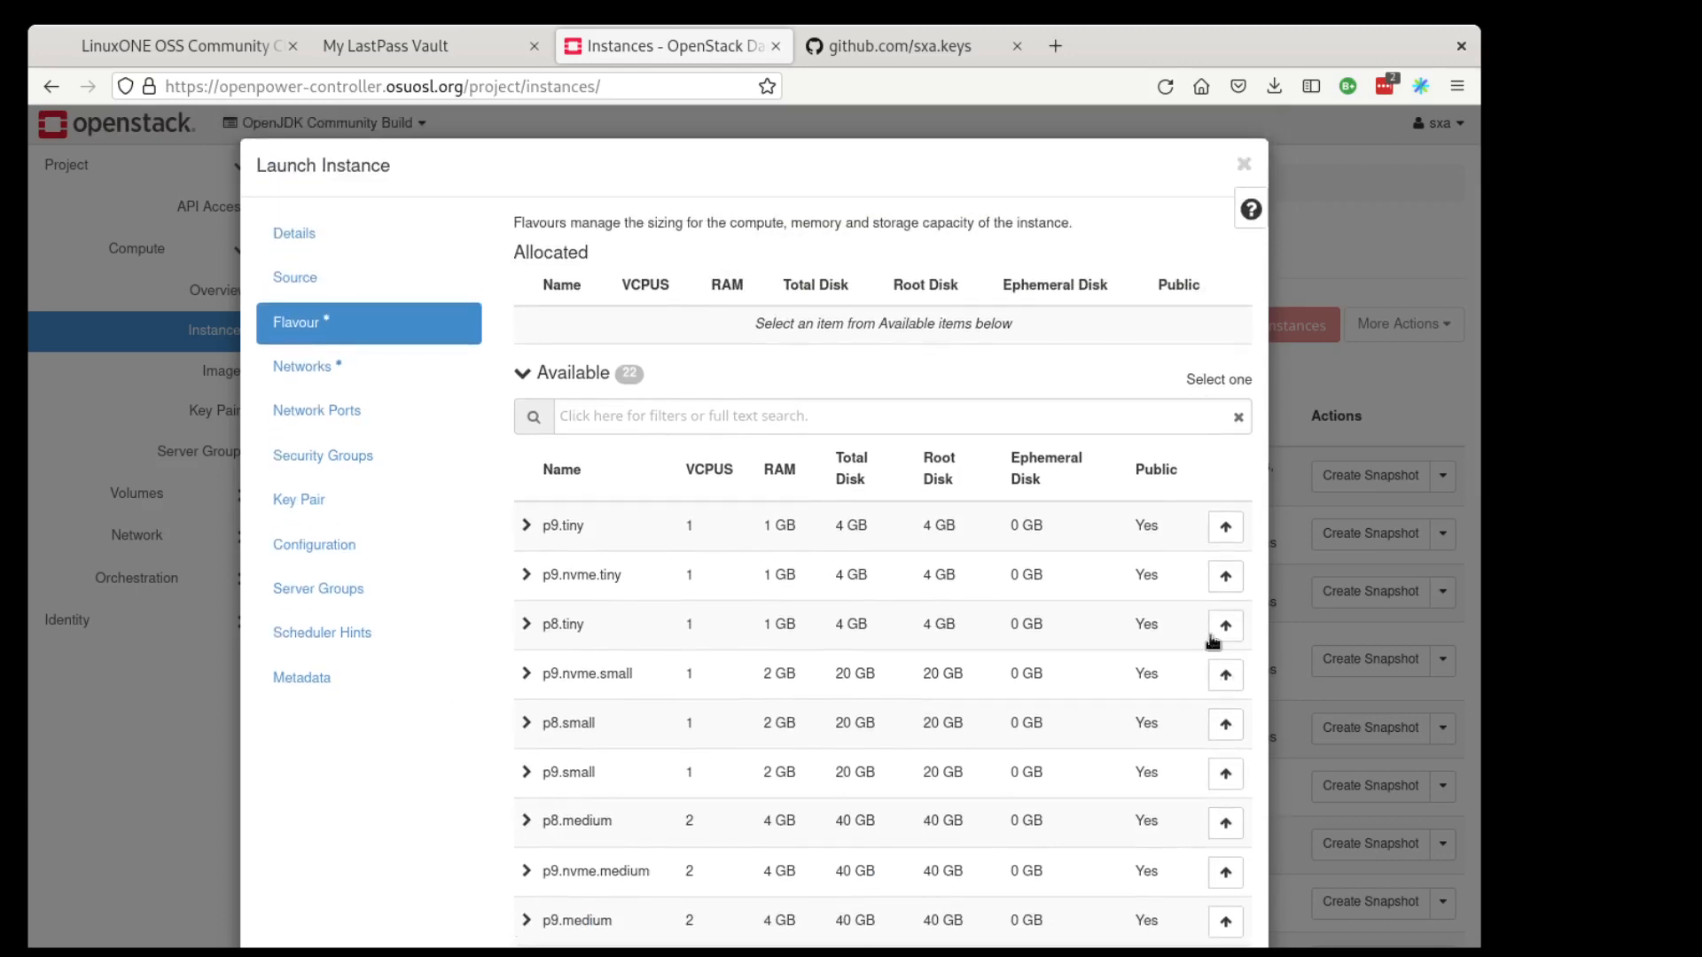
click(1226, 820)
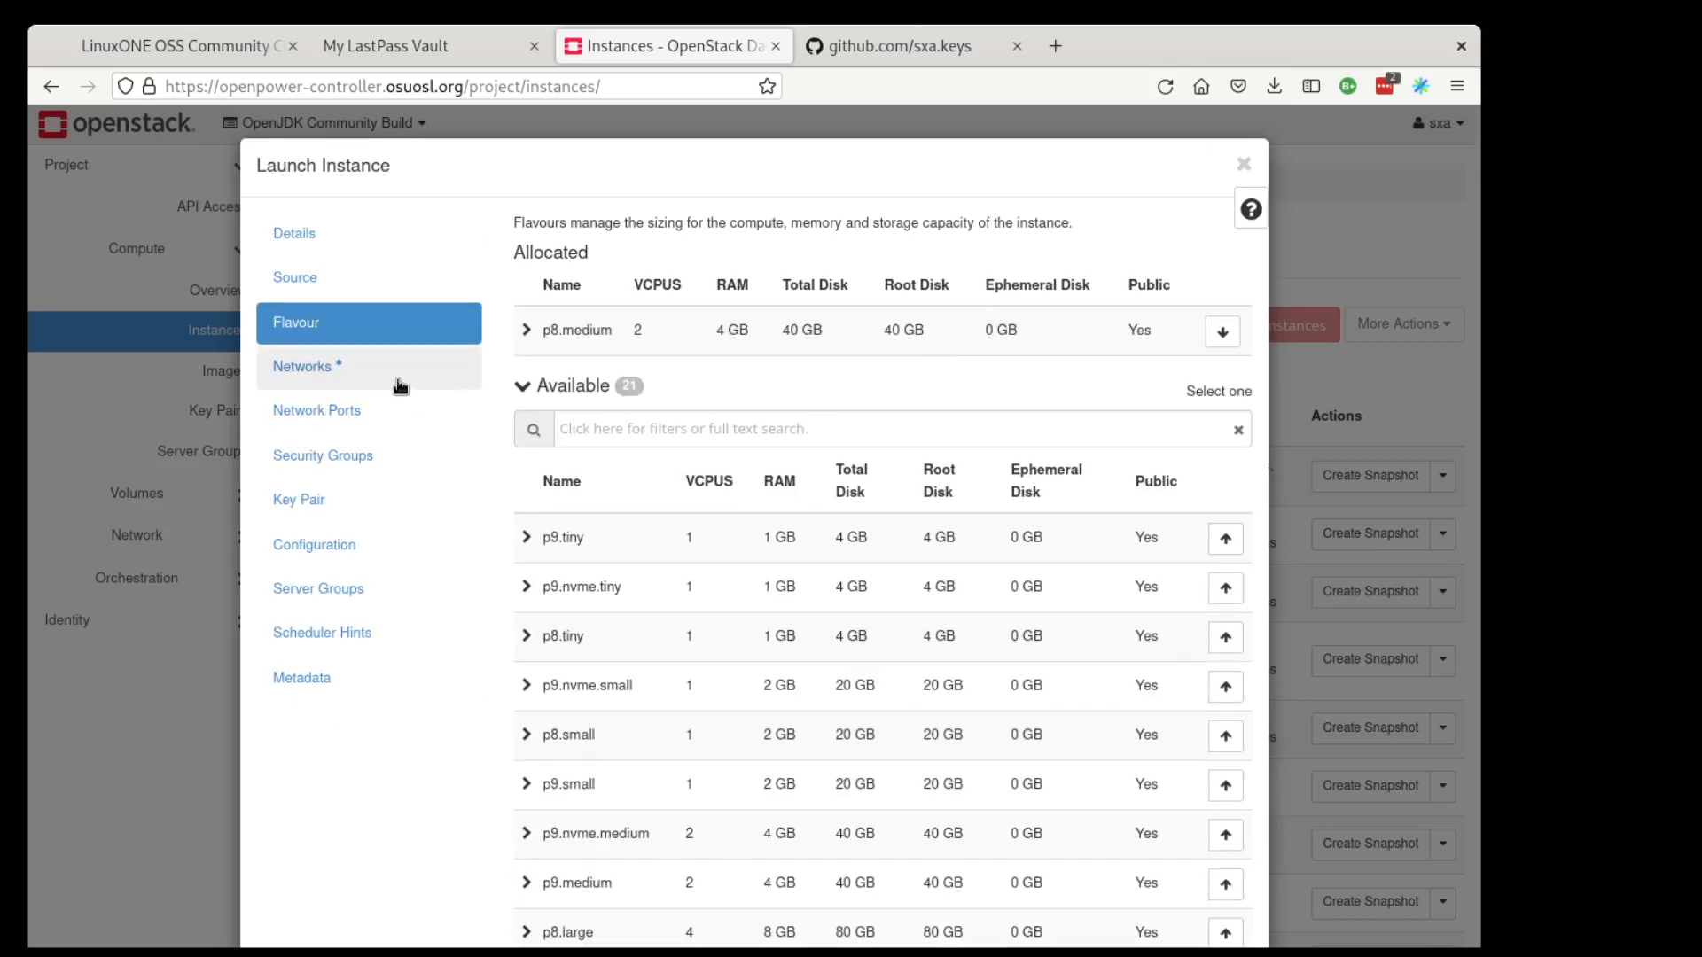
Allocate the public6 network to the instance and review the network port and security group settings
scroll(399, 384, down, 6)
scroll(399, 383, up, 4)
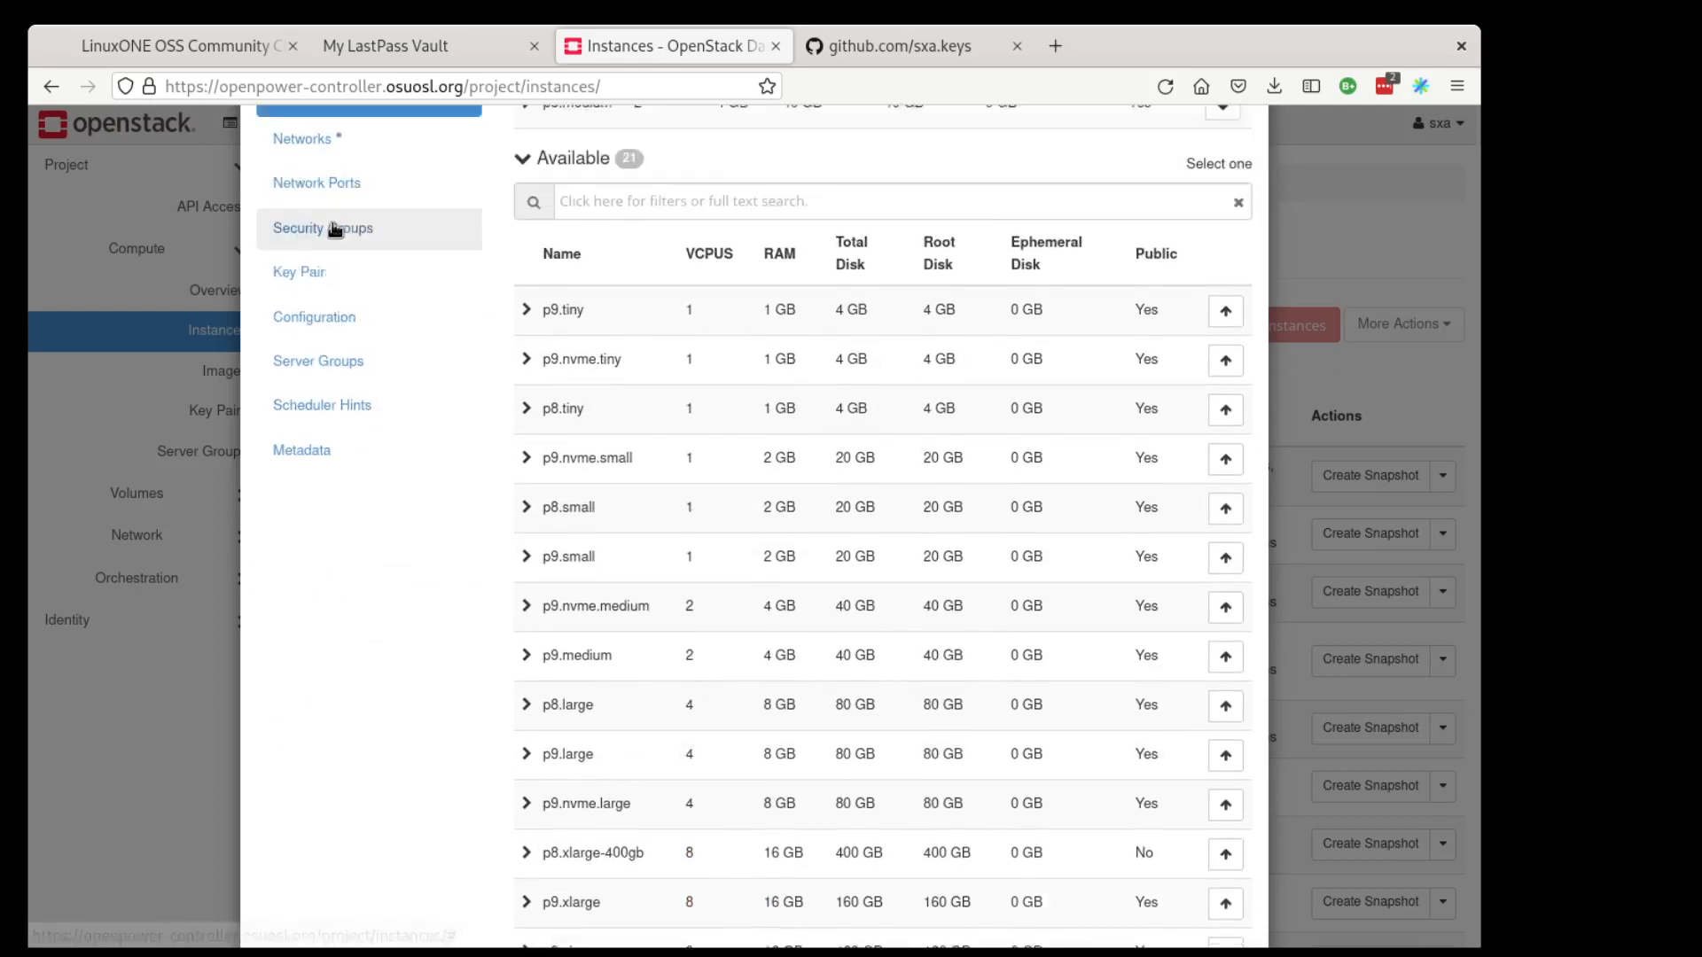
scroll(335, 230, up, 3)
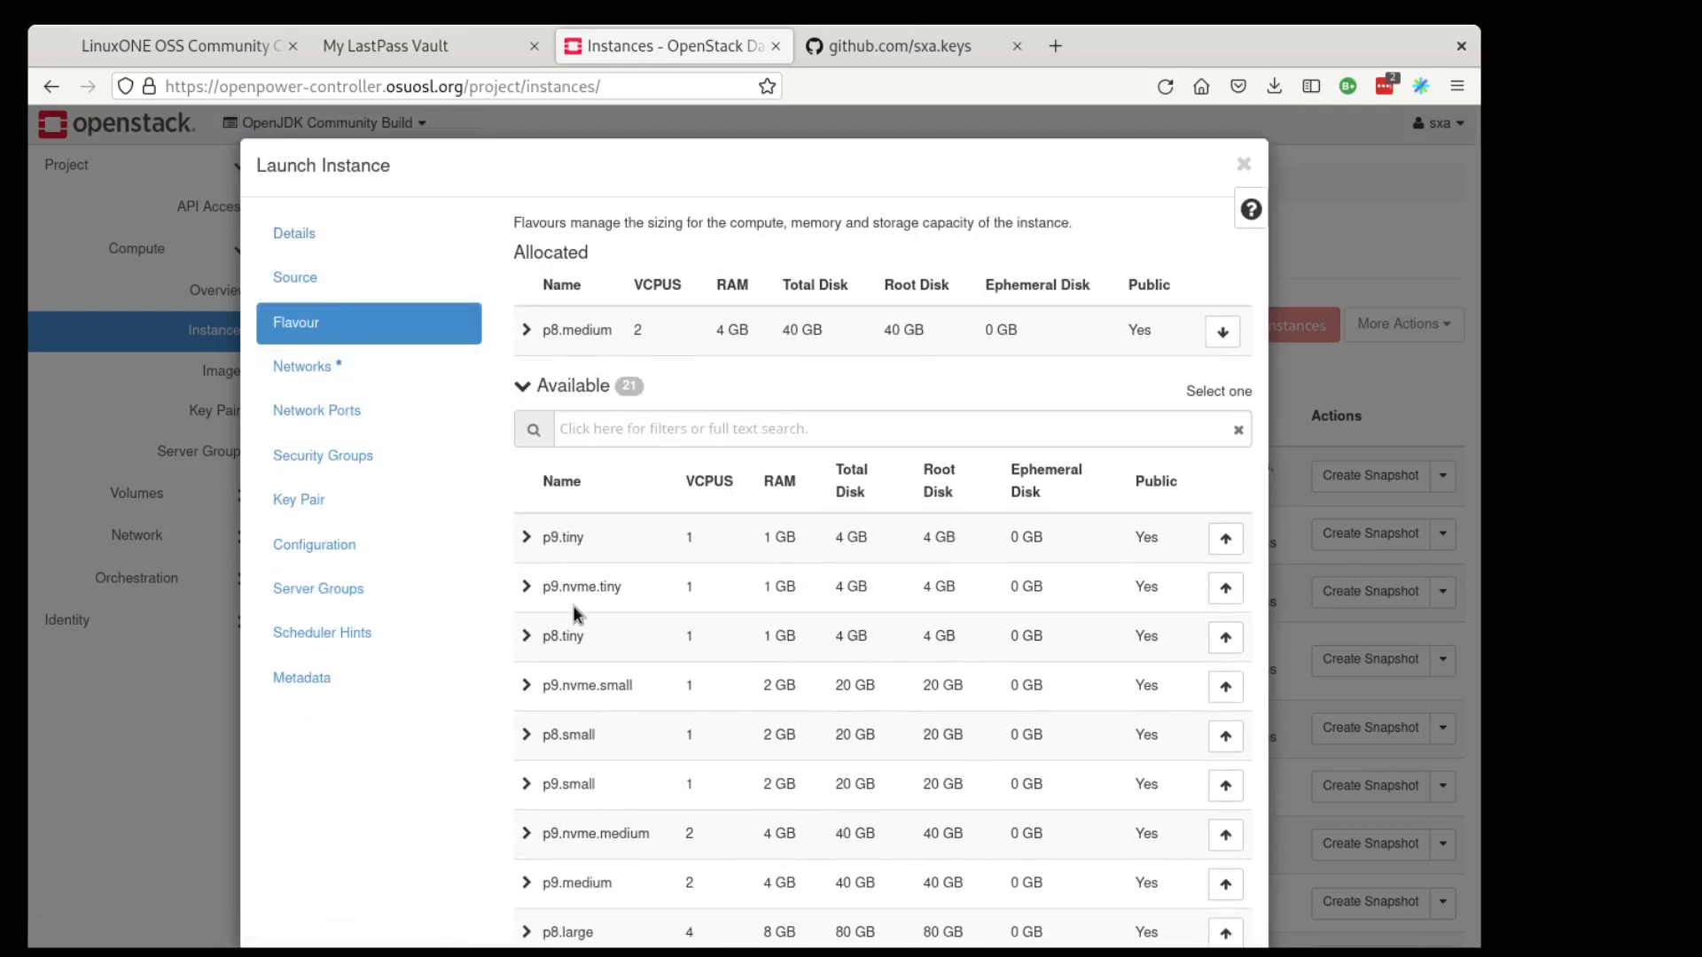
click(417, 359)
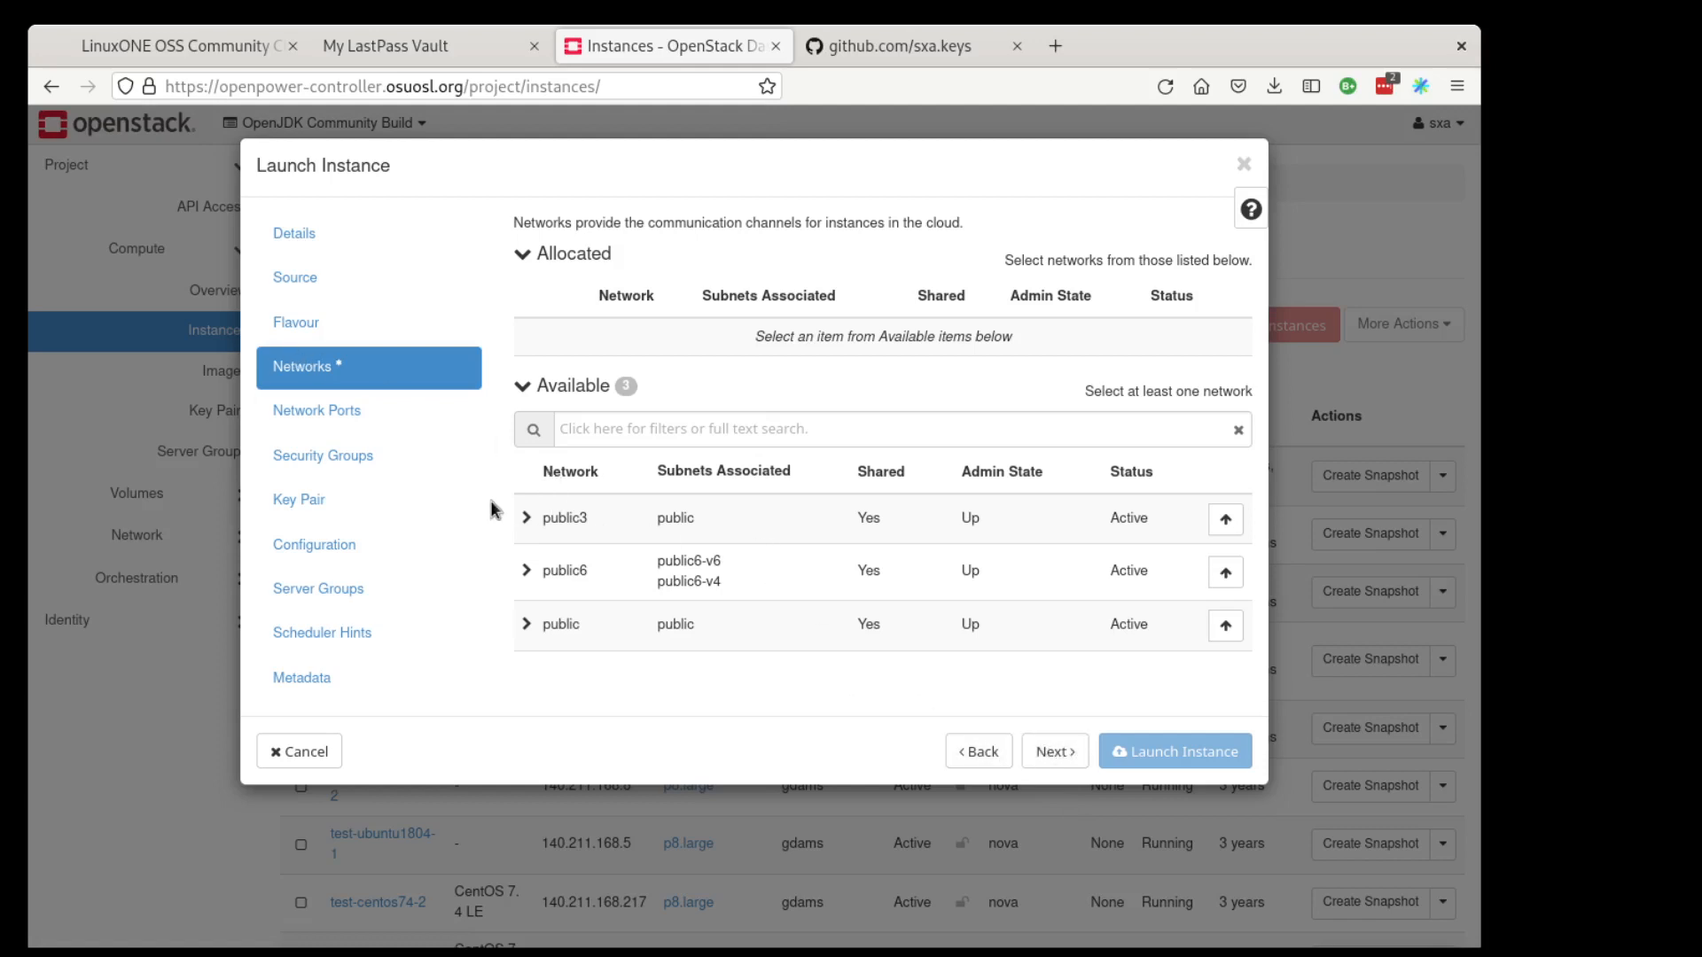
click(1225, 571)
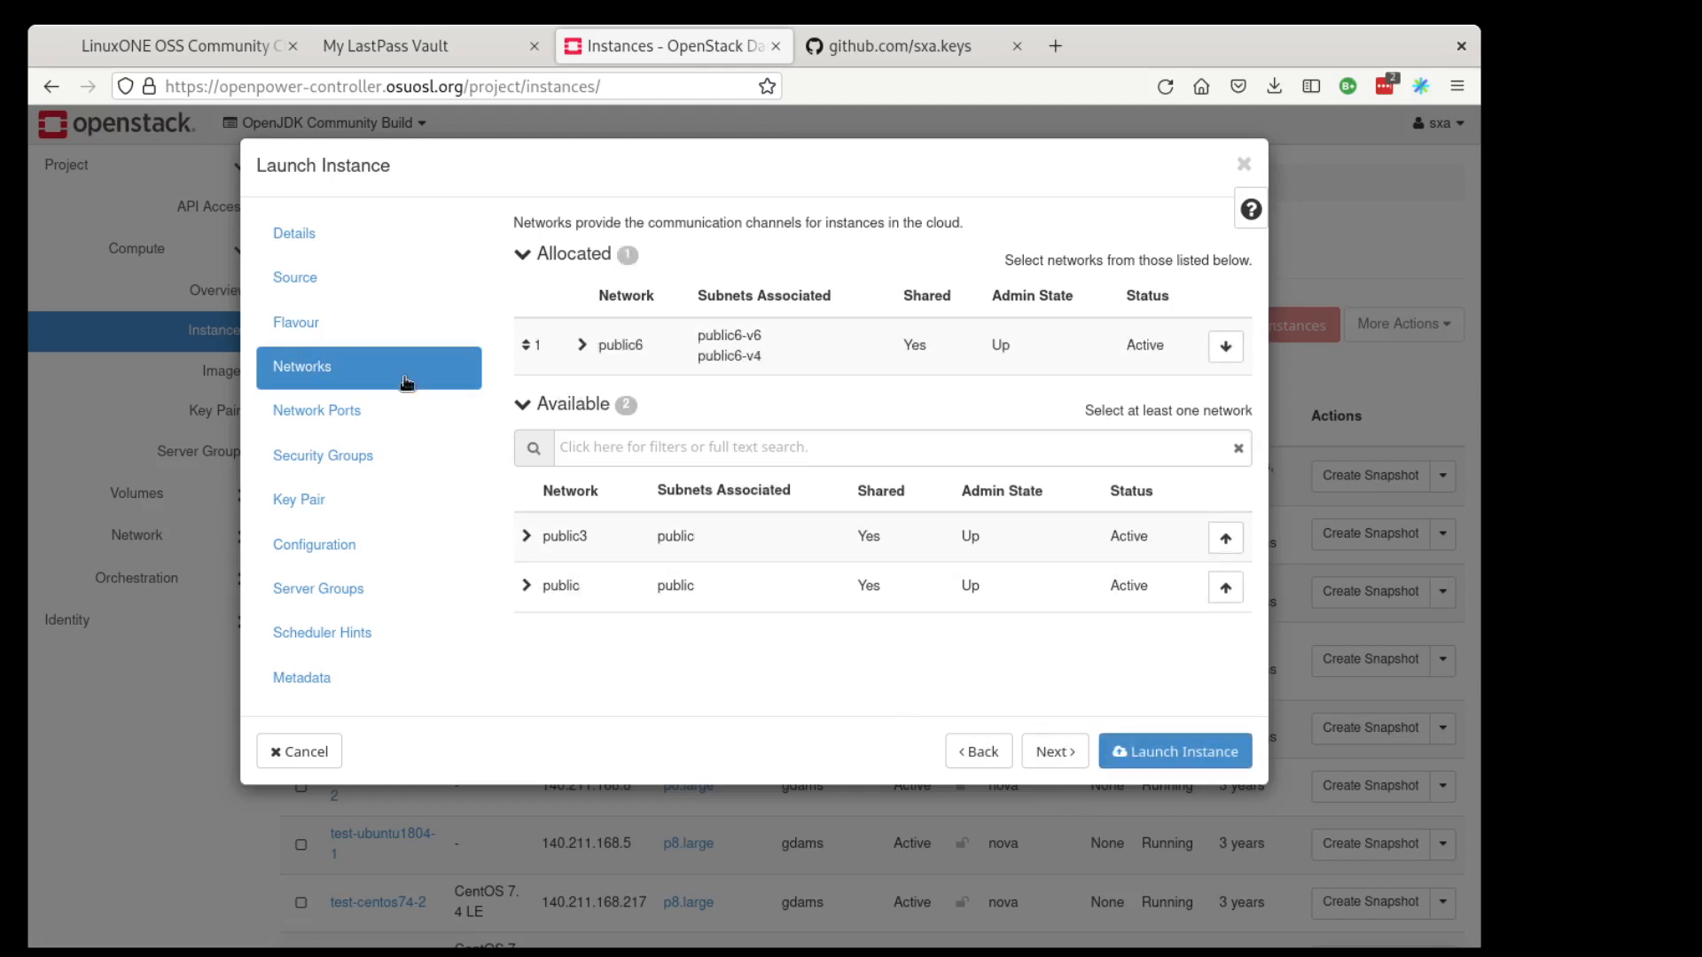
click(359, 414)
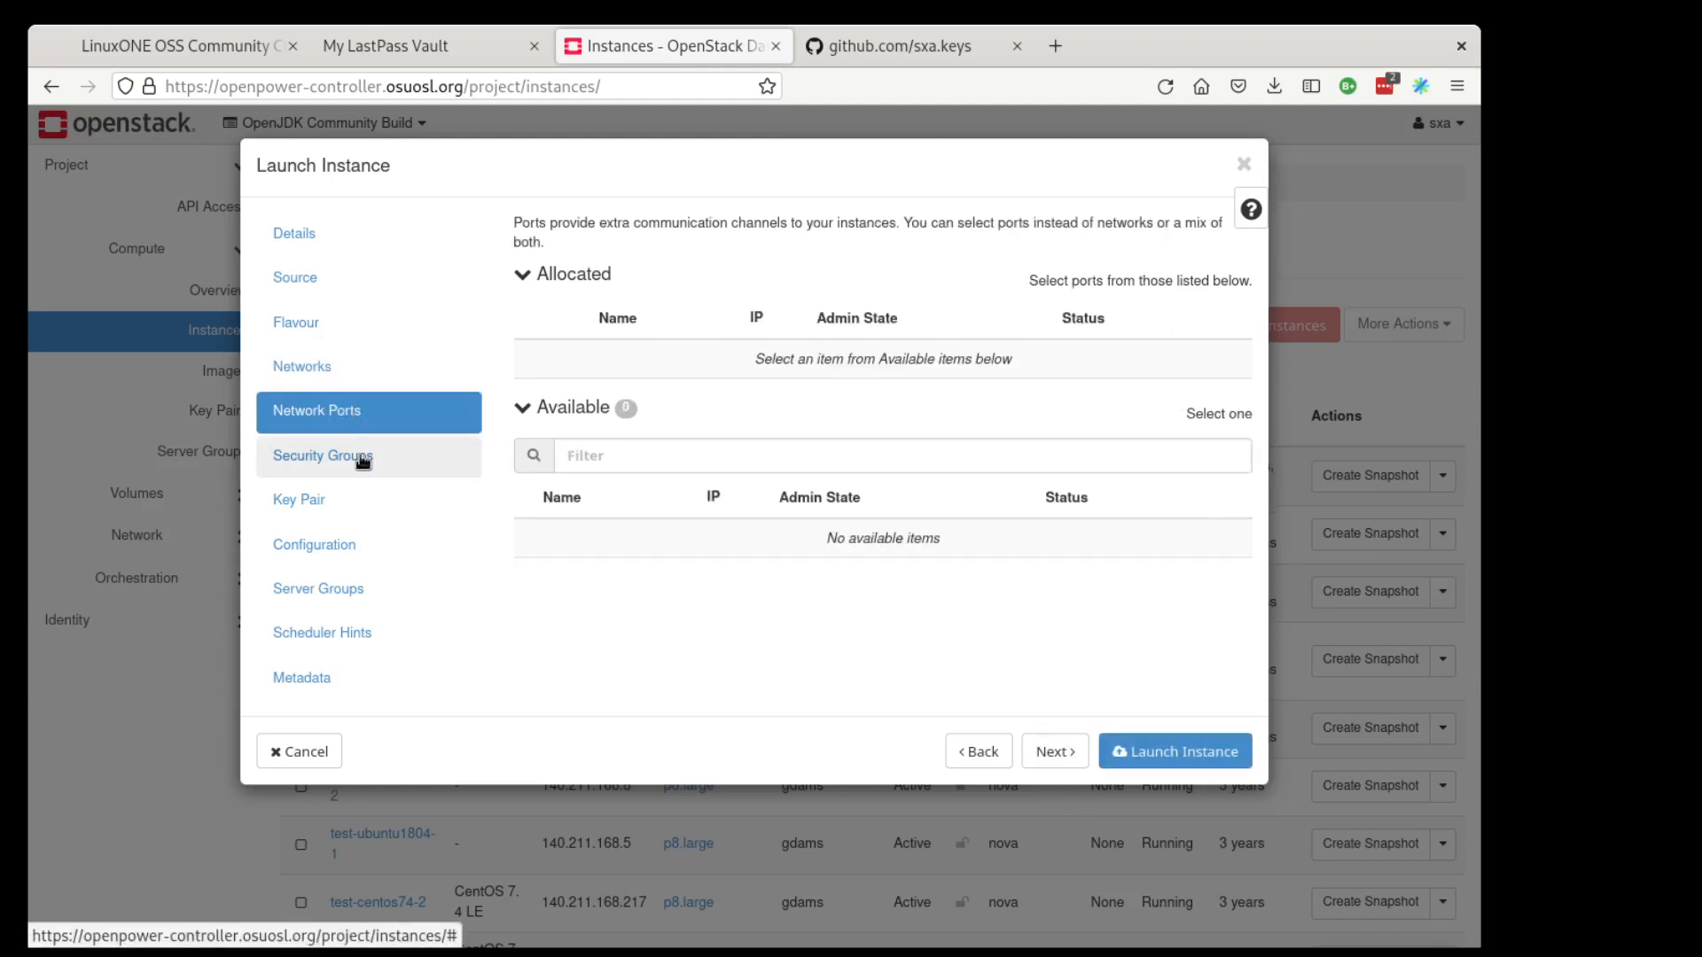
click(362, 460)
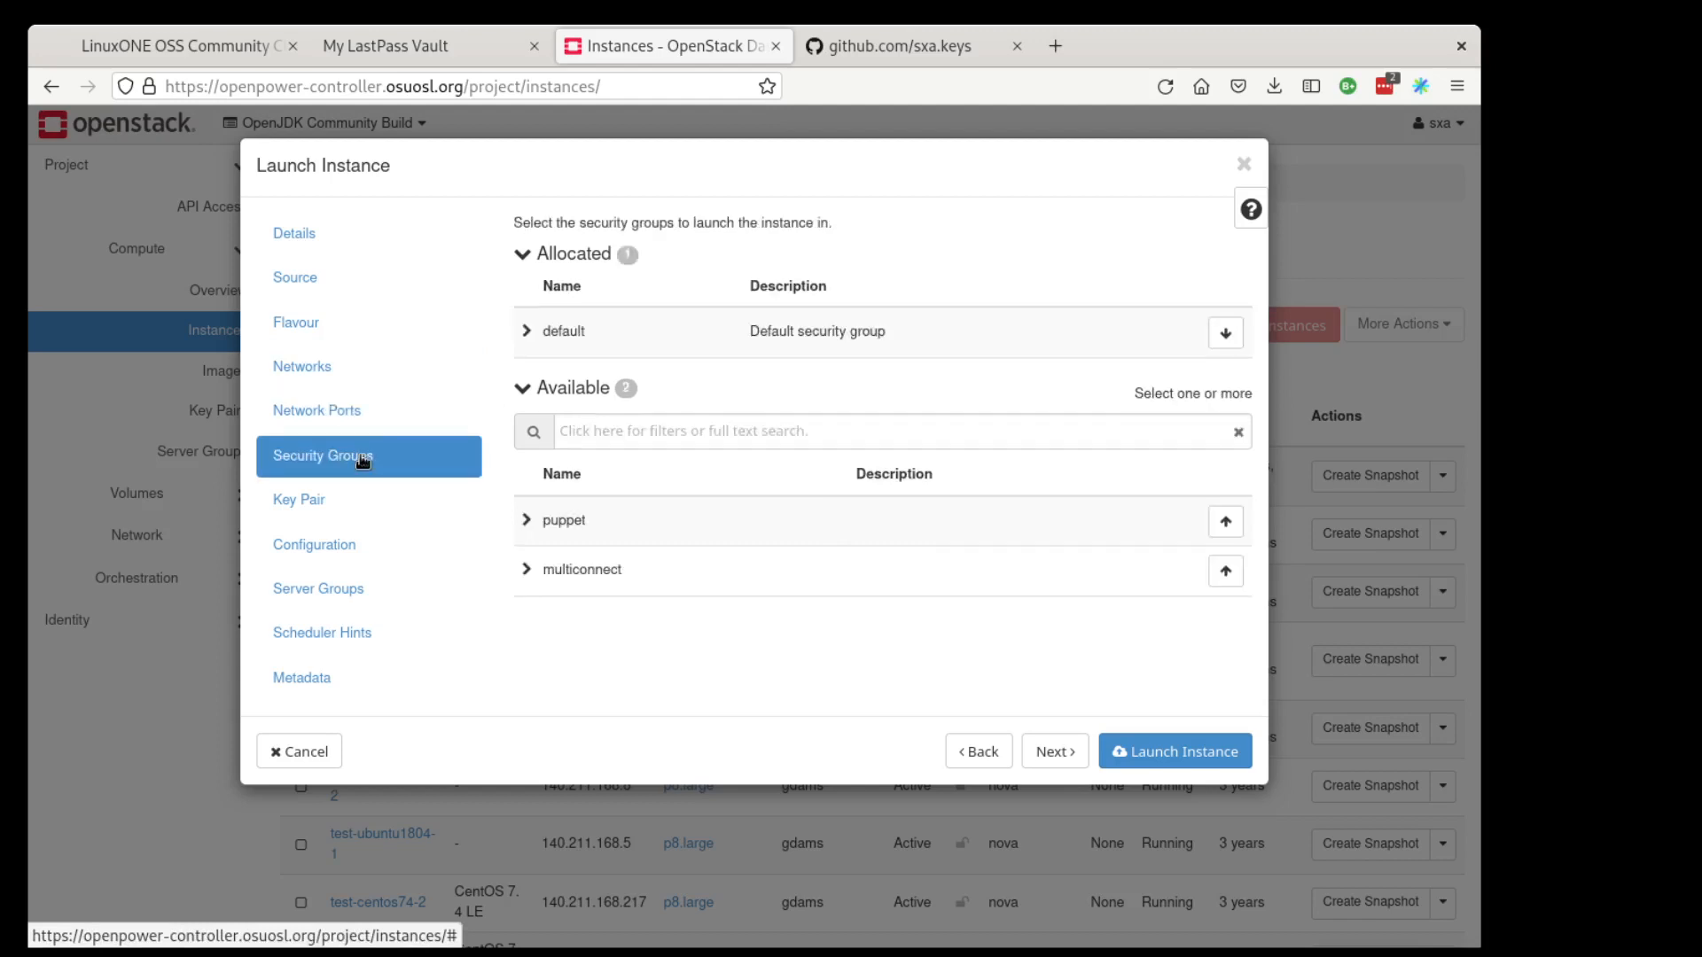
Begin importing a key pair and paste the first SSH public key from the GitHub keys page into the Public Key field
click(369, 502)
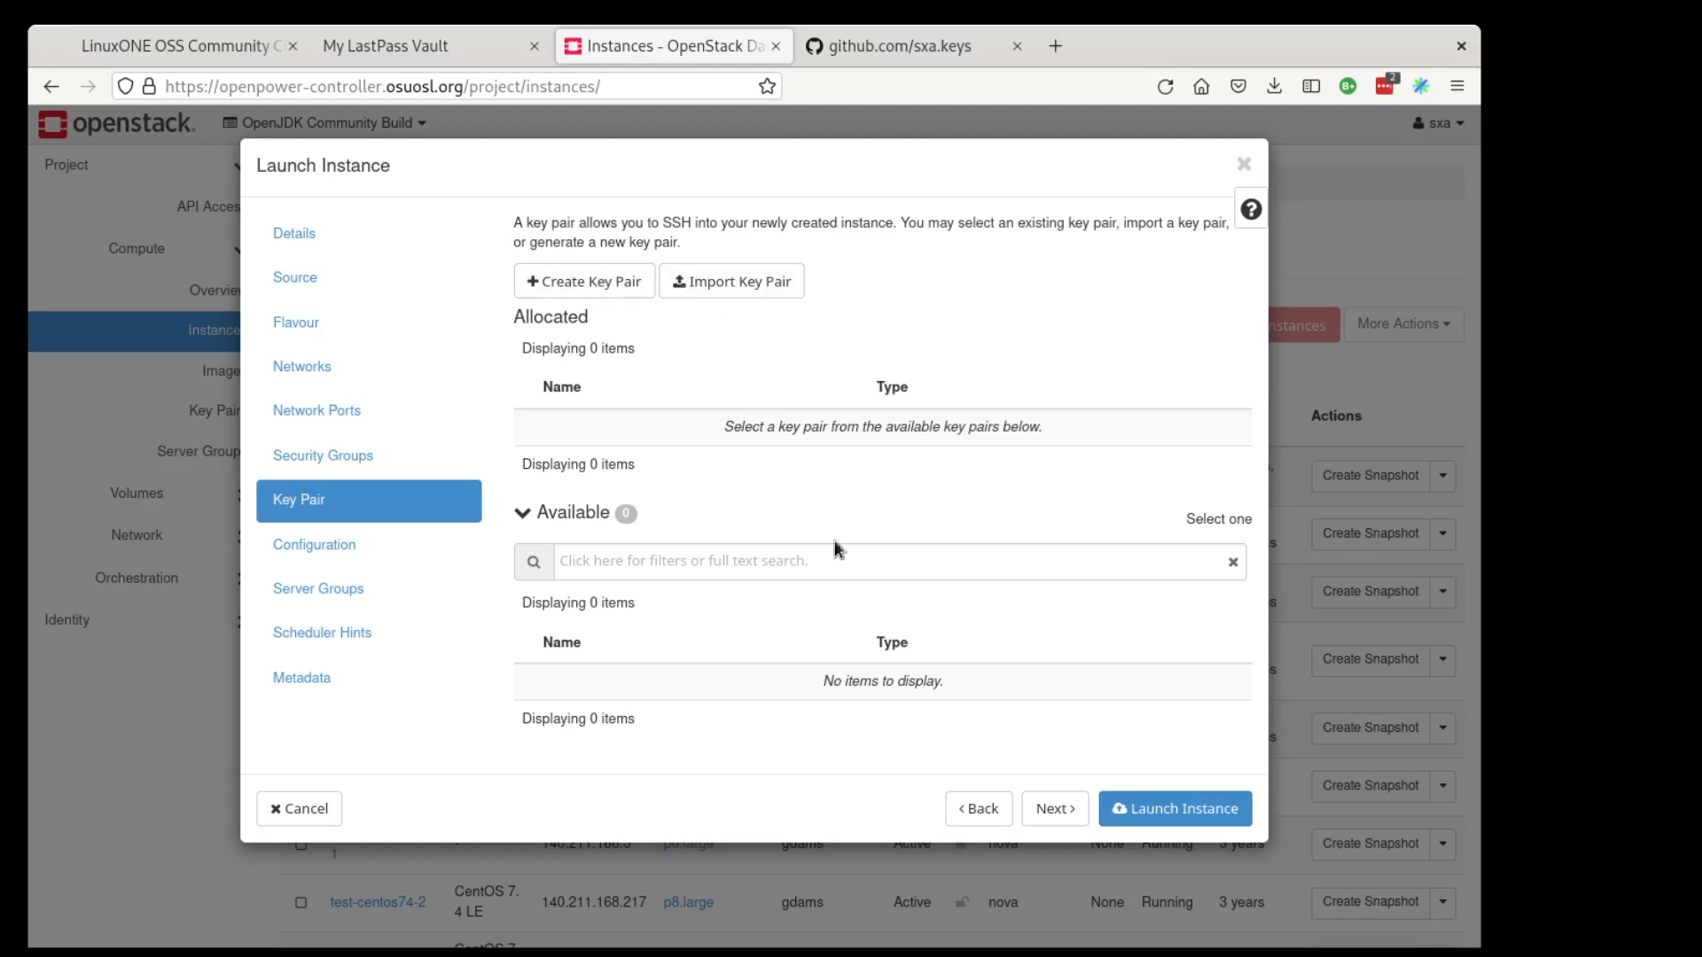
click(708, 282)
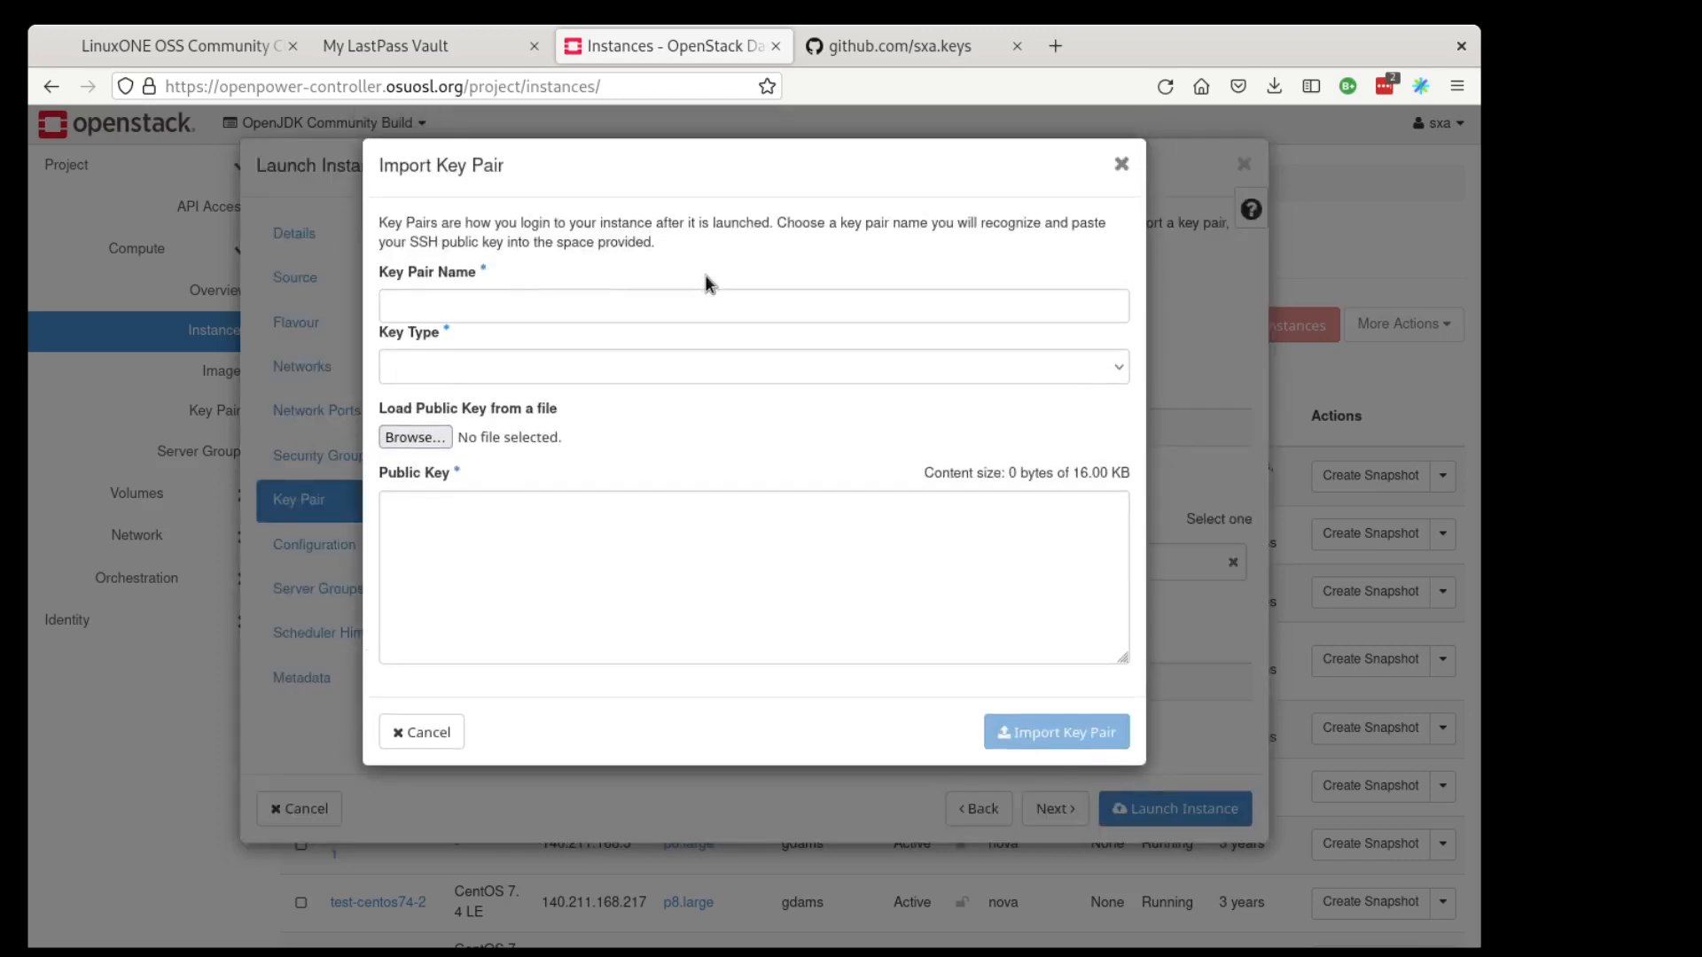
click(881, 40)
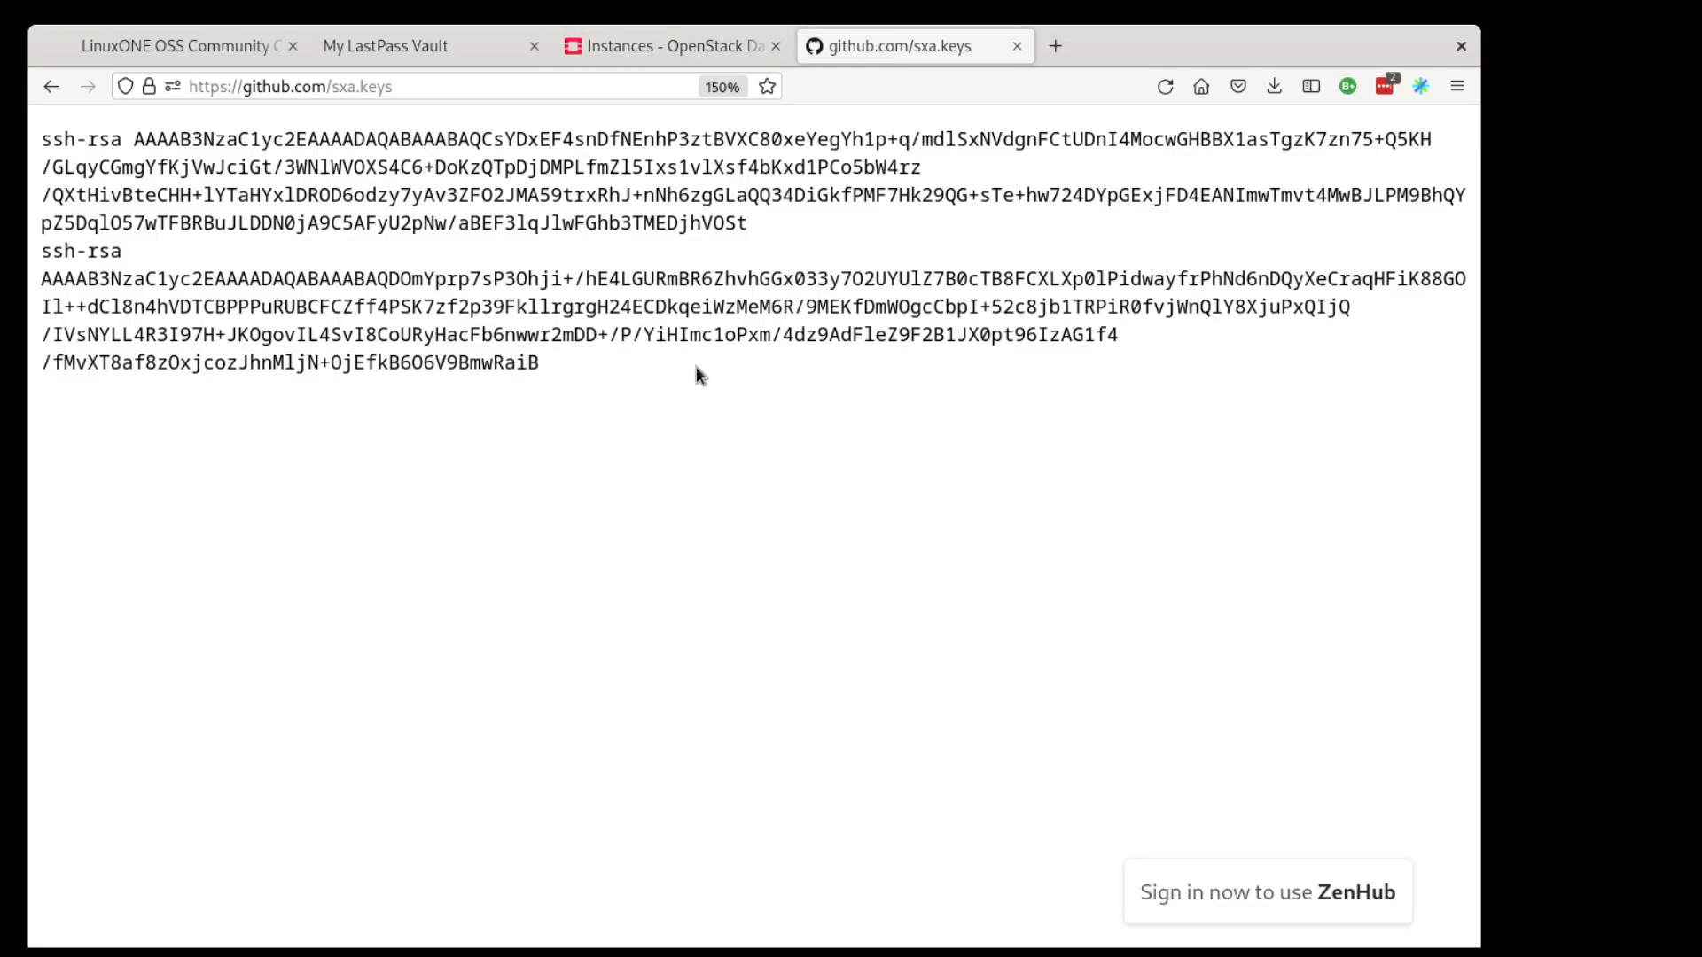
drag(743, 246, 36, 138)
click(772, 229)
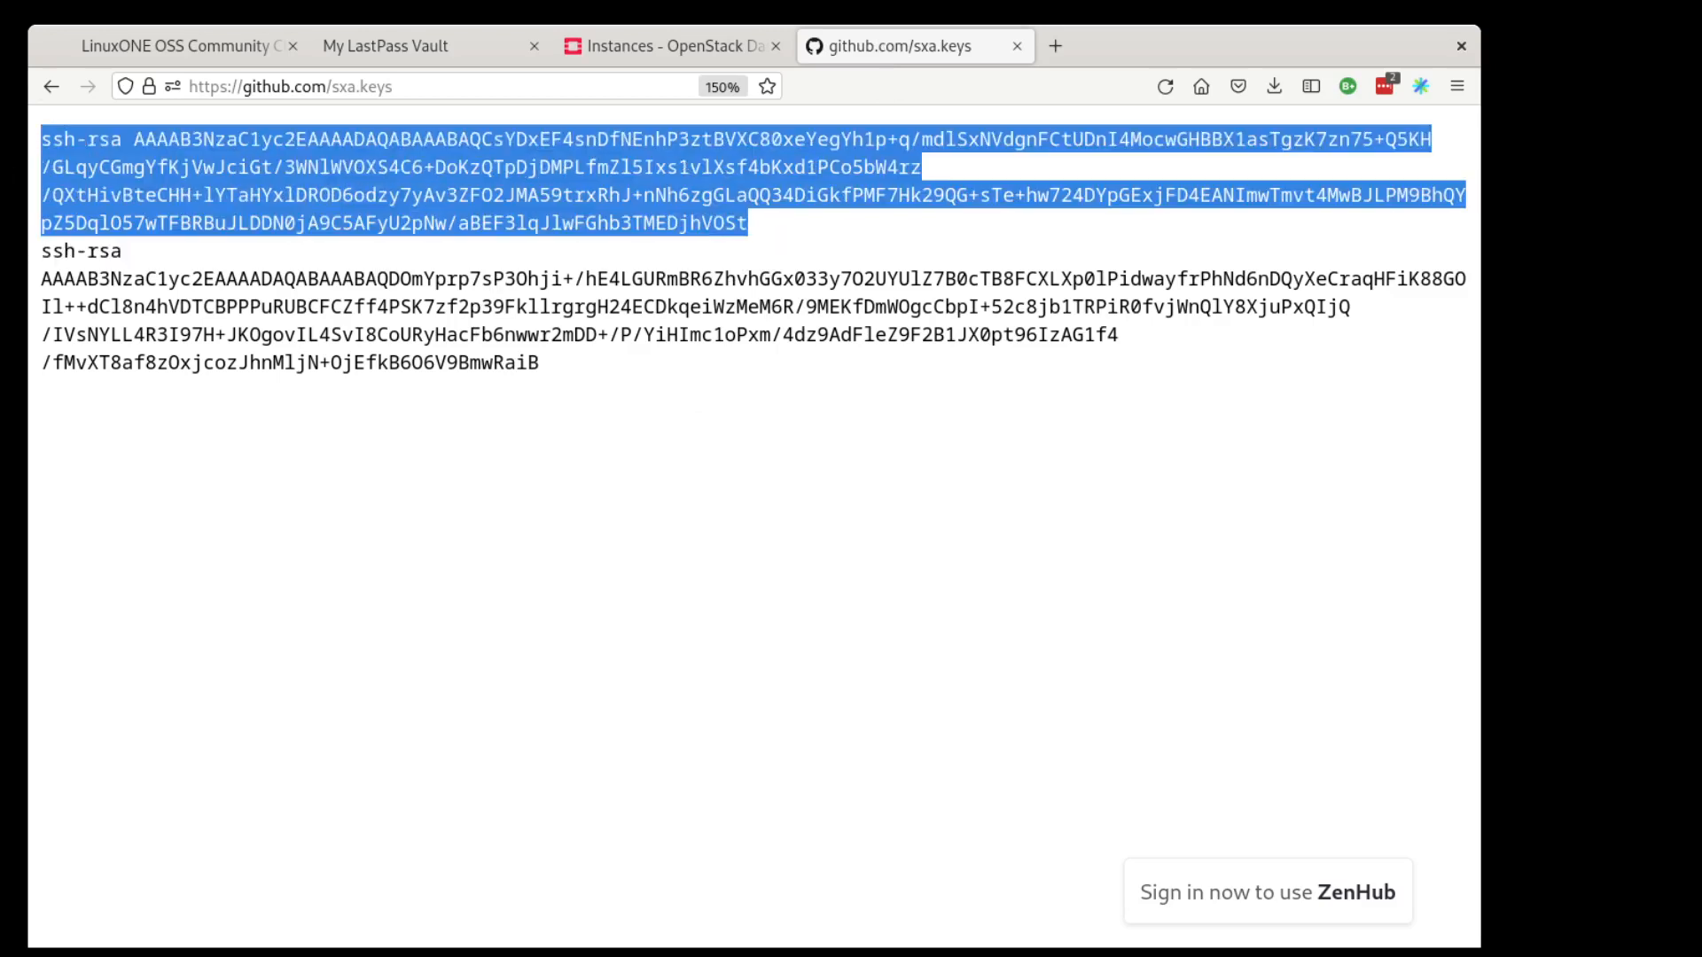
click(652, 39)
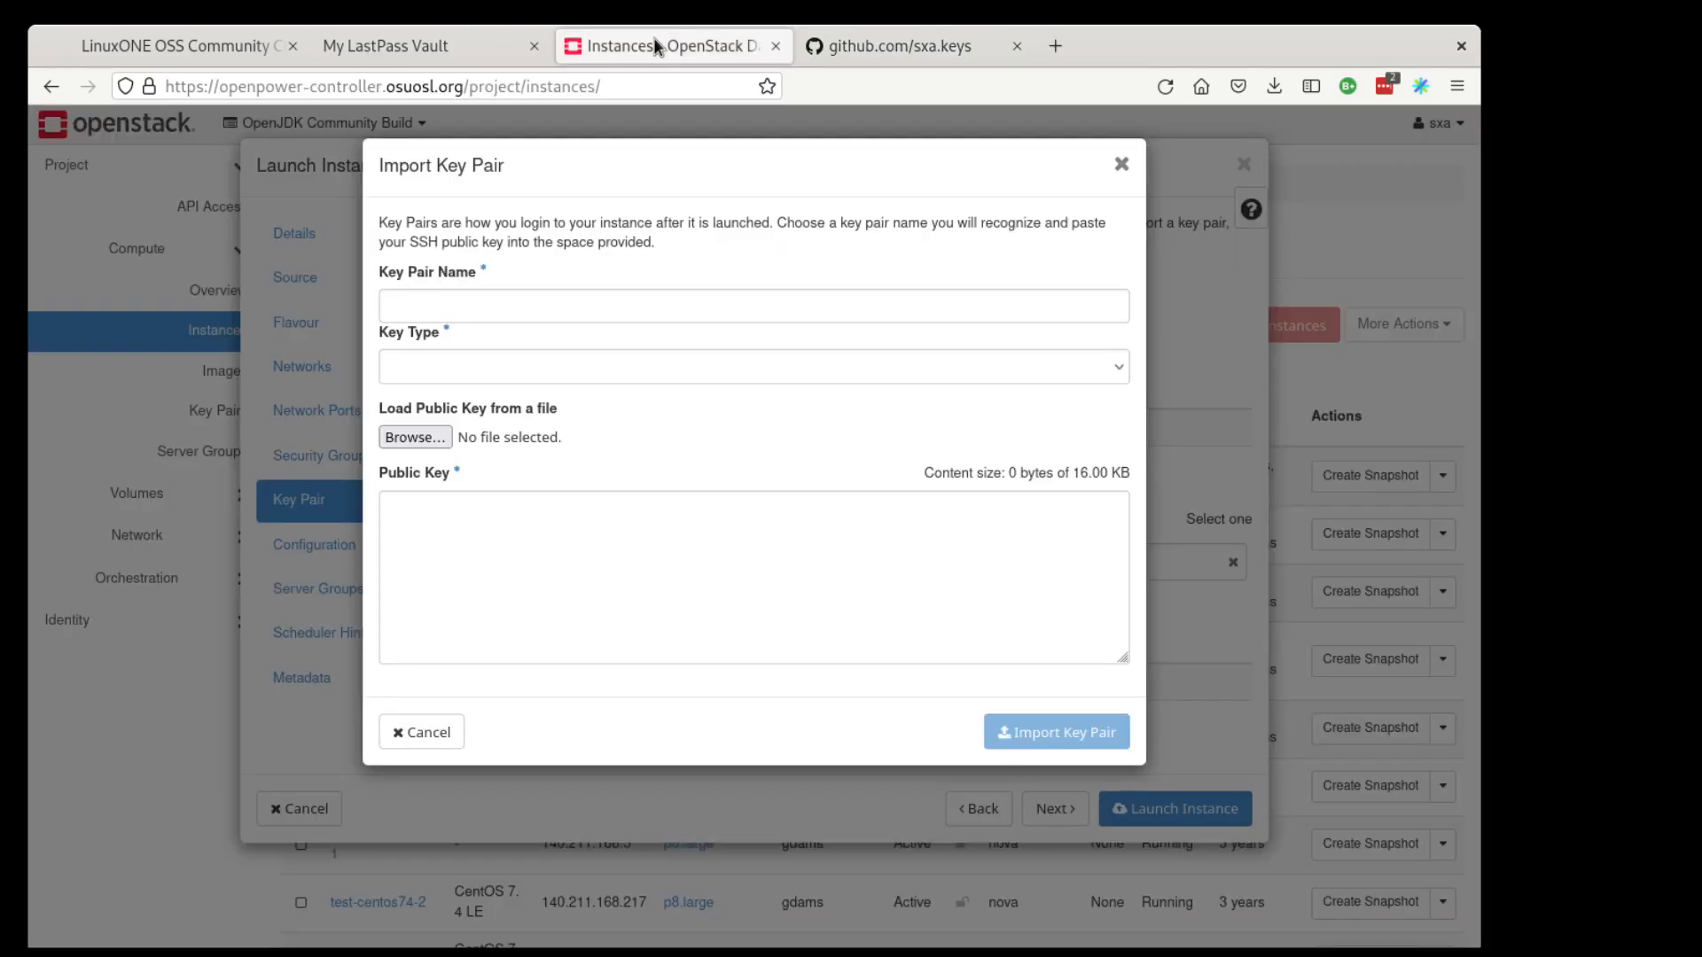
click(624, 533)
key(ctrl+v)
Name the key pair sxakey, set its type to SSH Key and import it
click(556, 303)
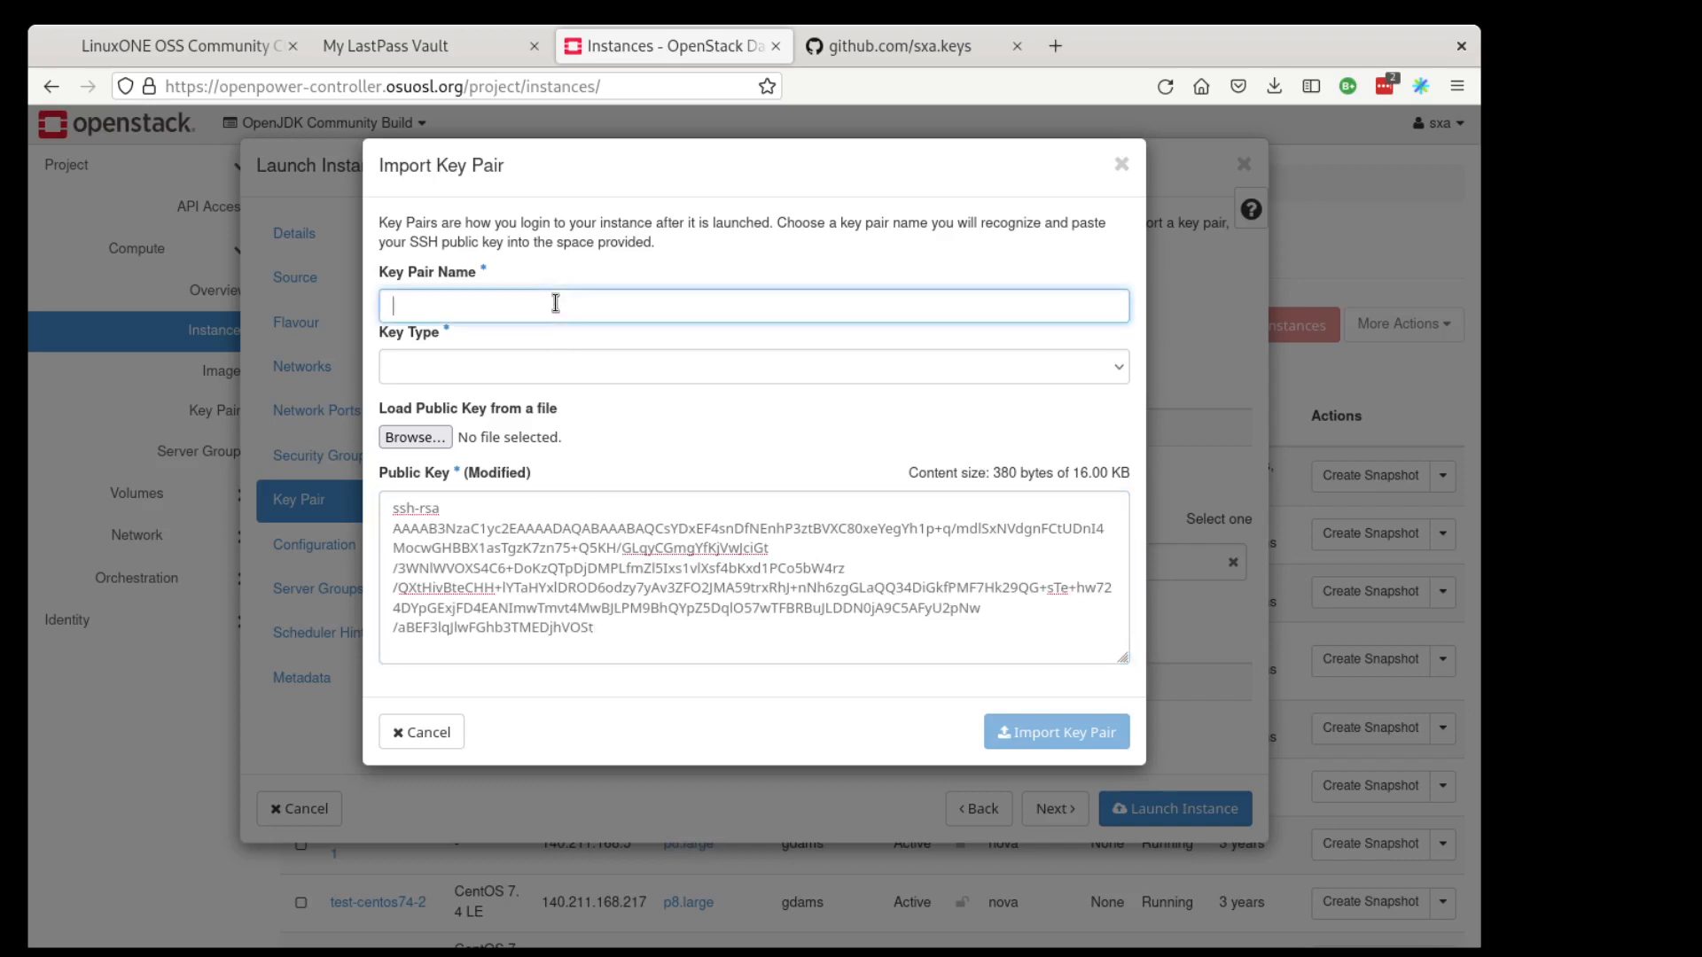
text(sxakey)
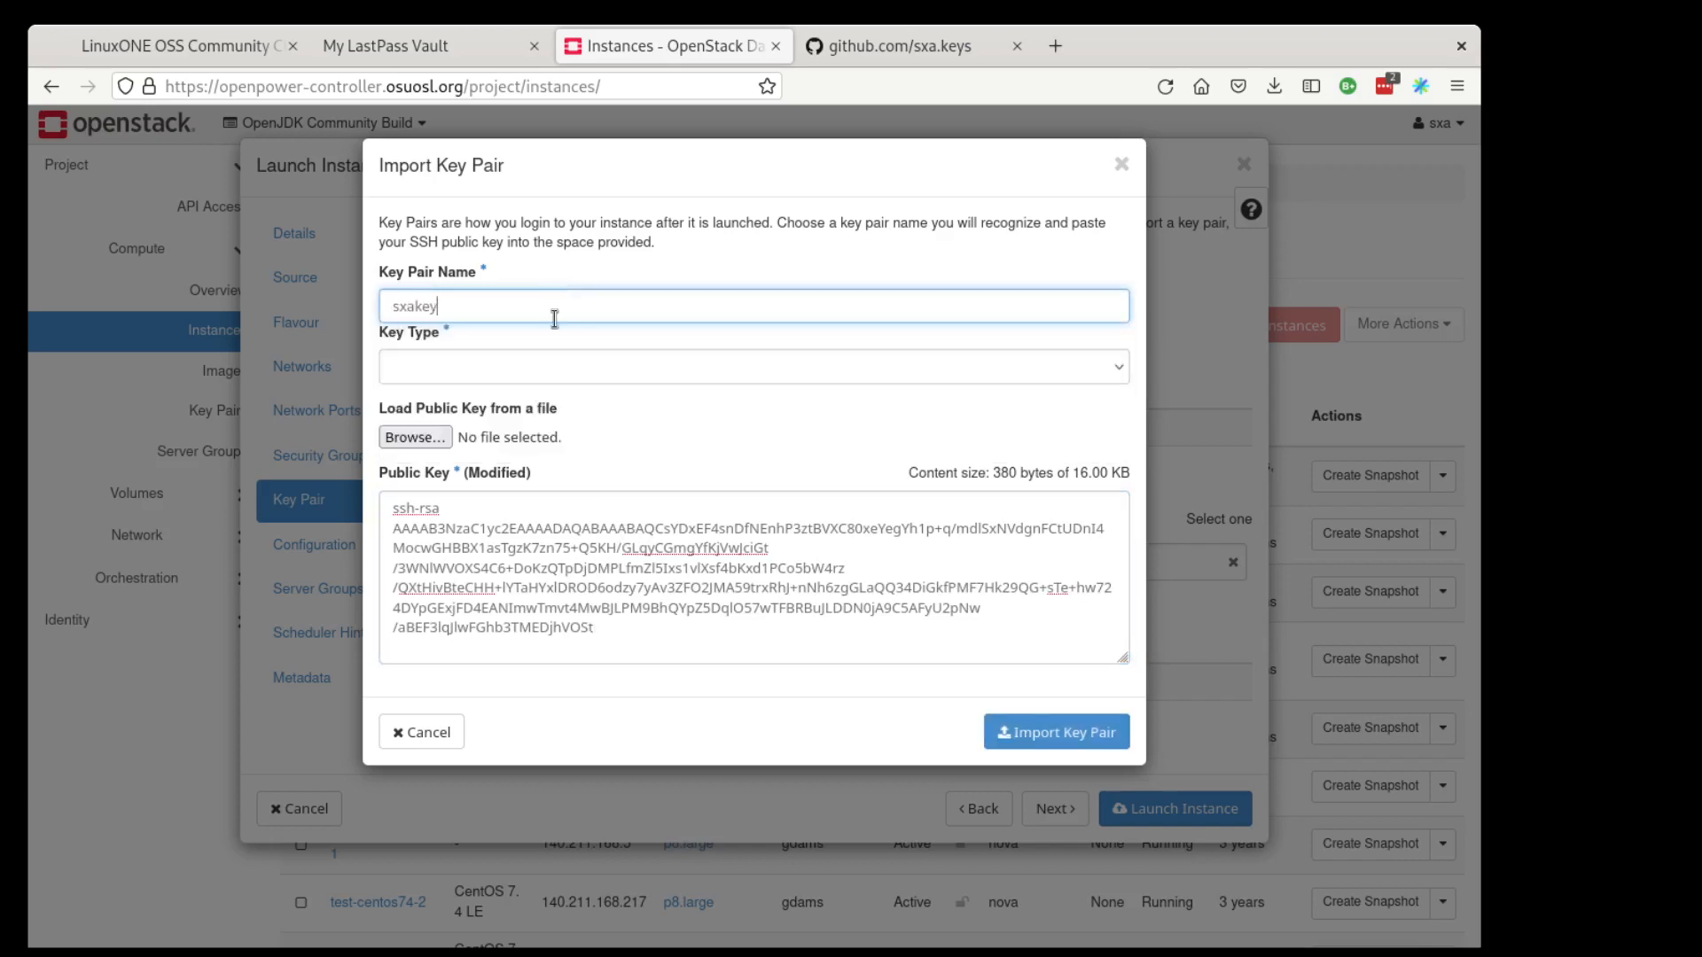
click(552, 367)
click(550, 413)
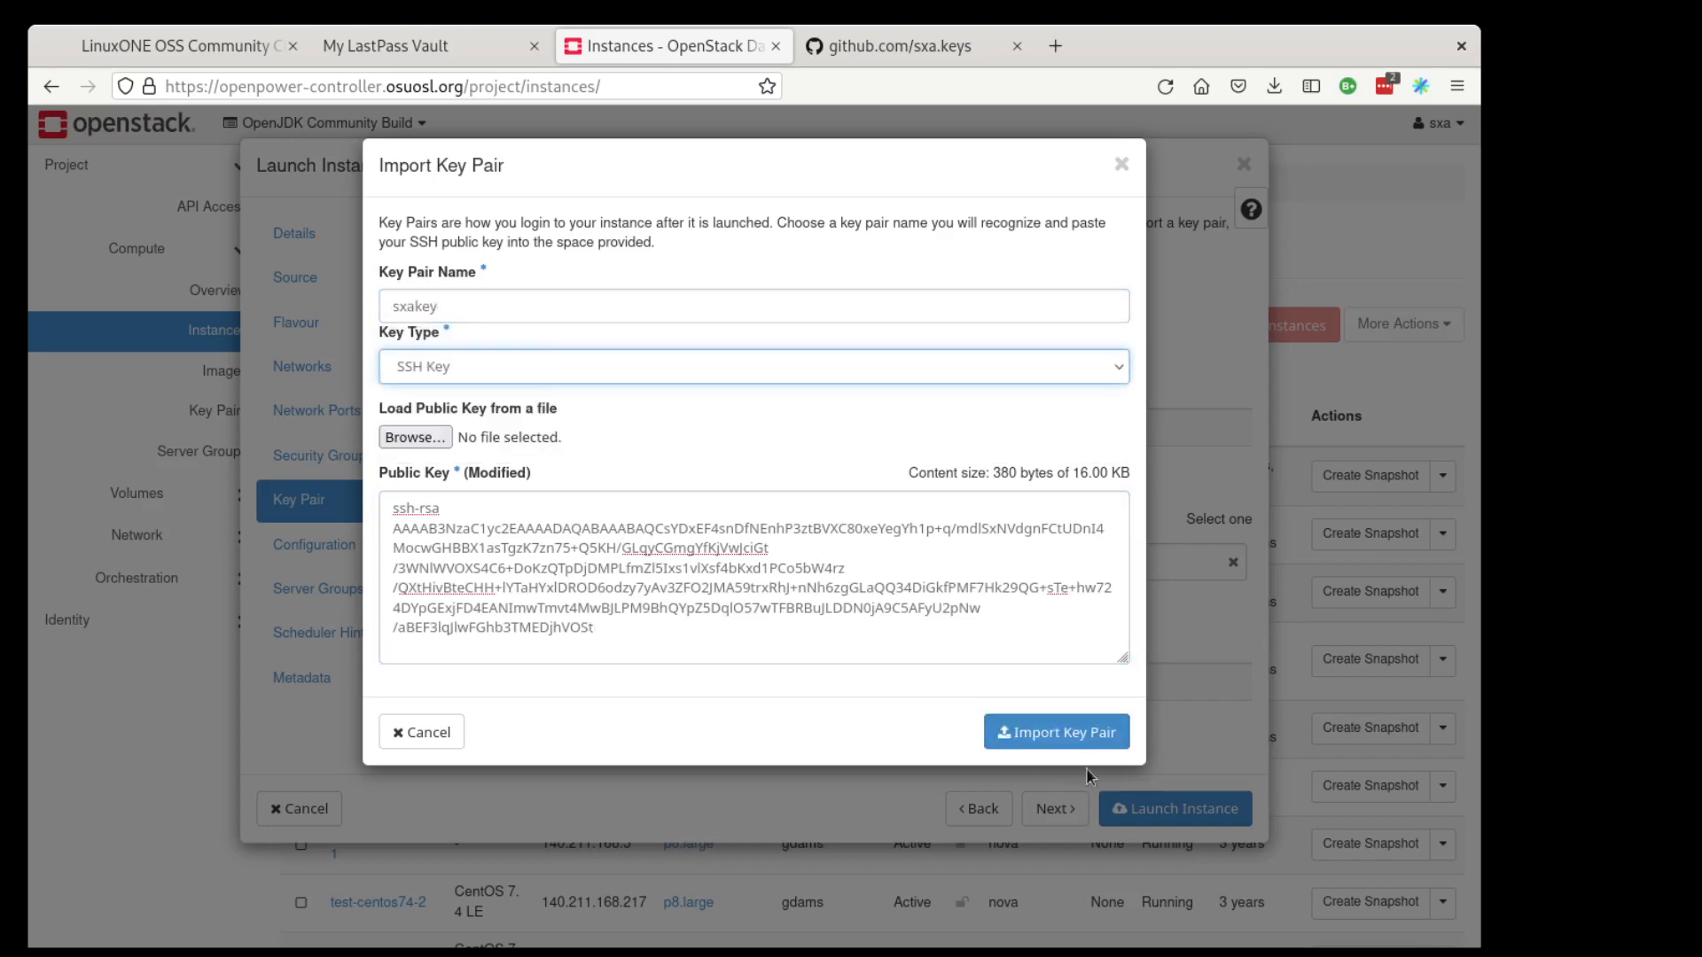
click(1069, 737)
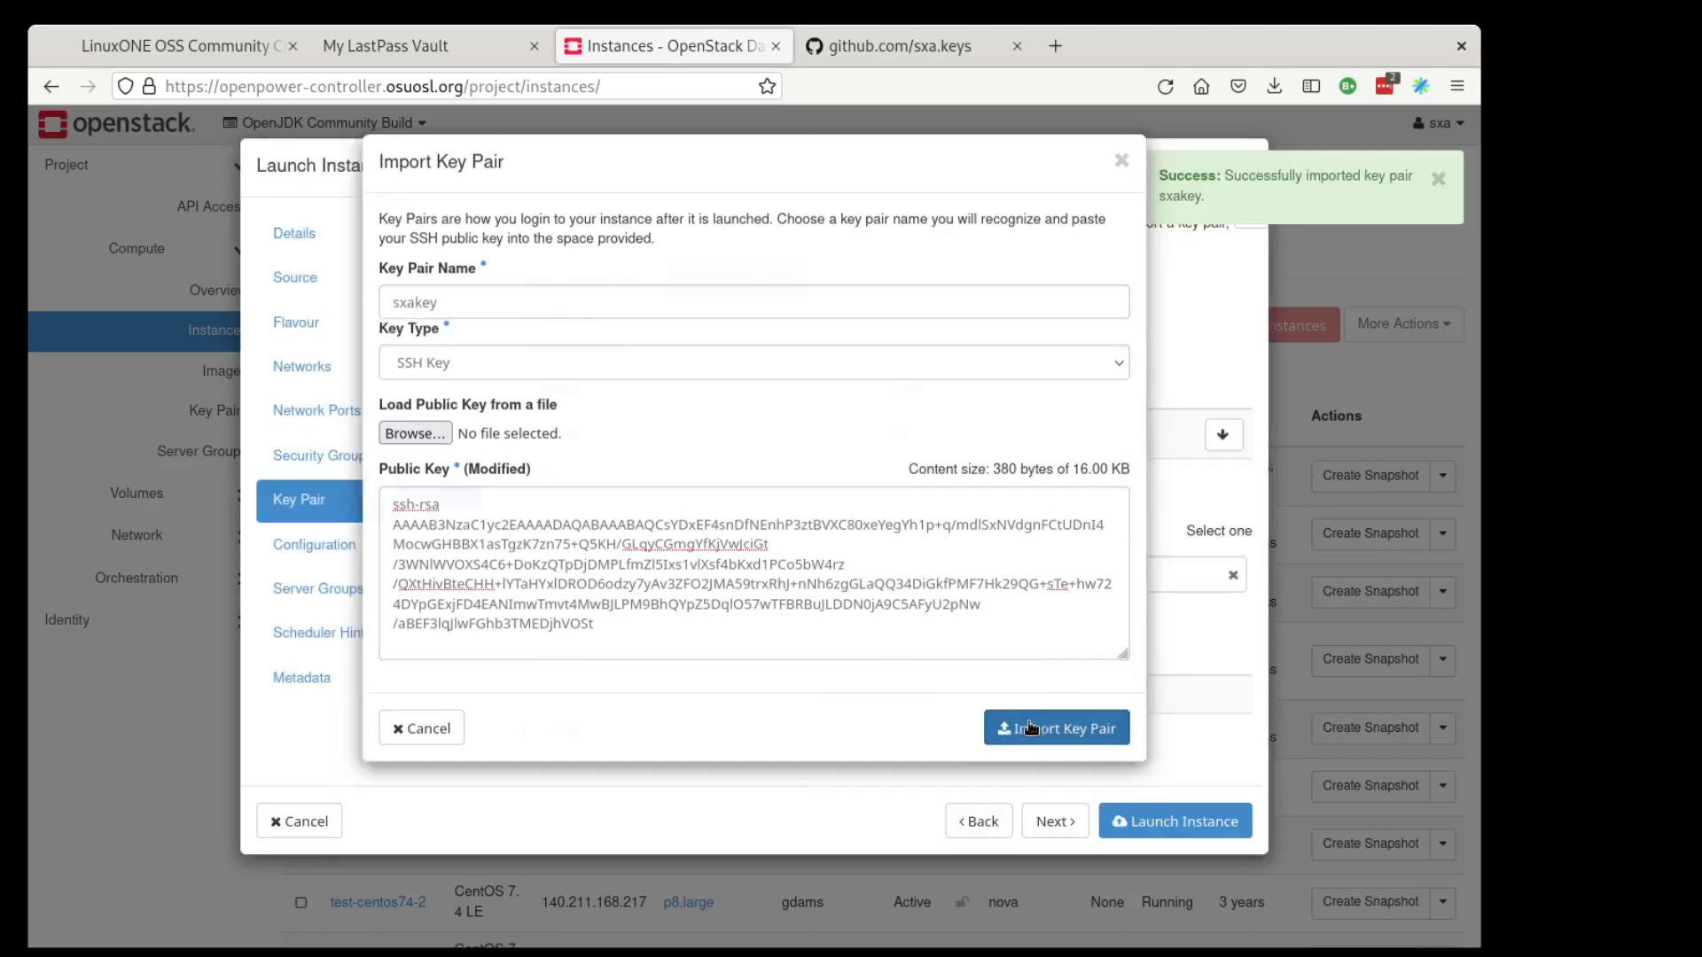
Leave the configuration, server group, scheduler hint and metadata settings at their defaults and launch the instance
click(1072, 820)
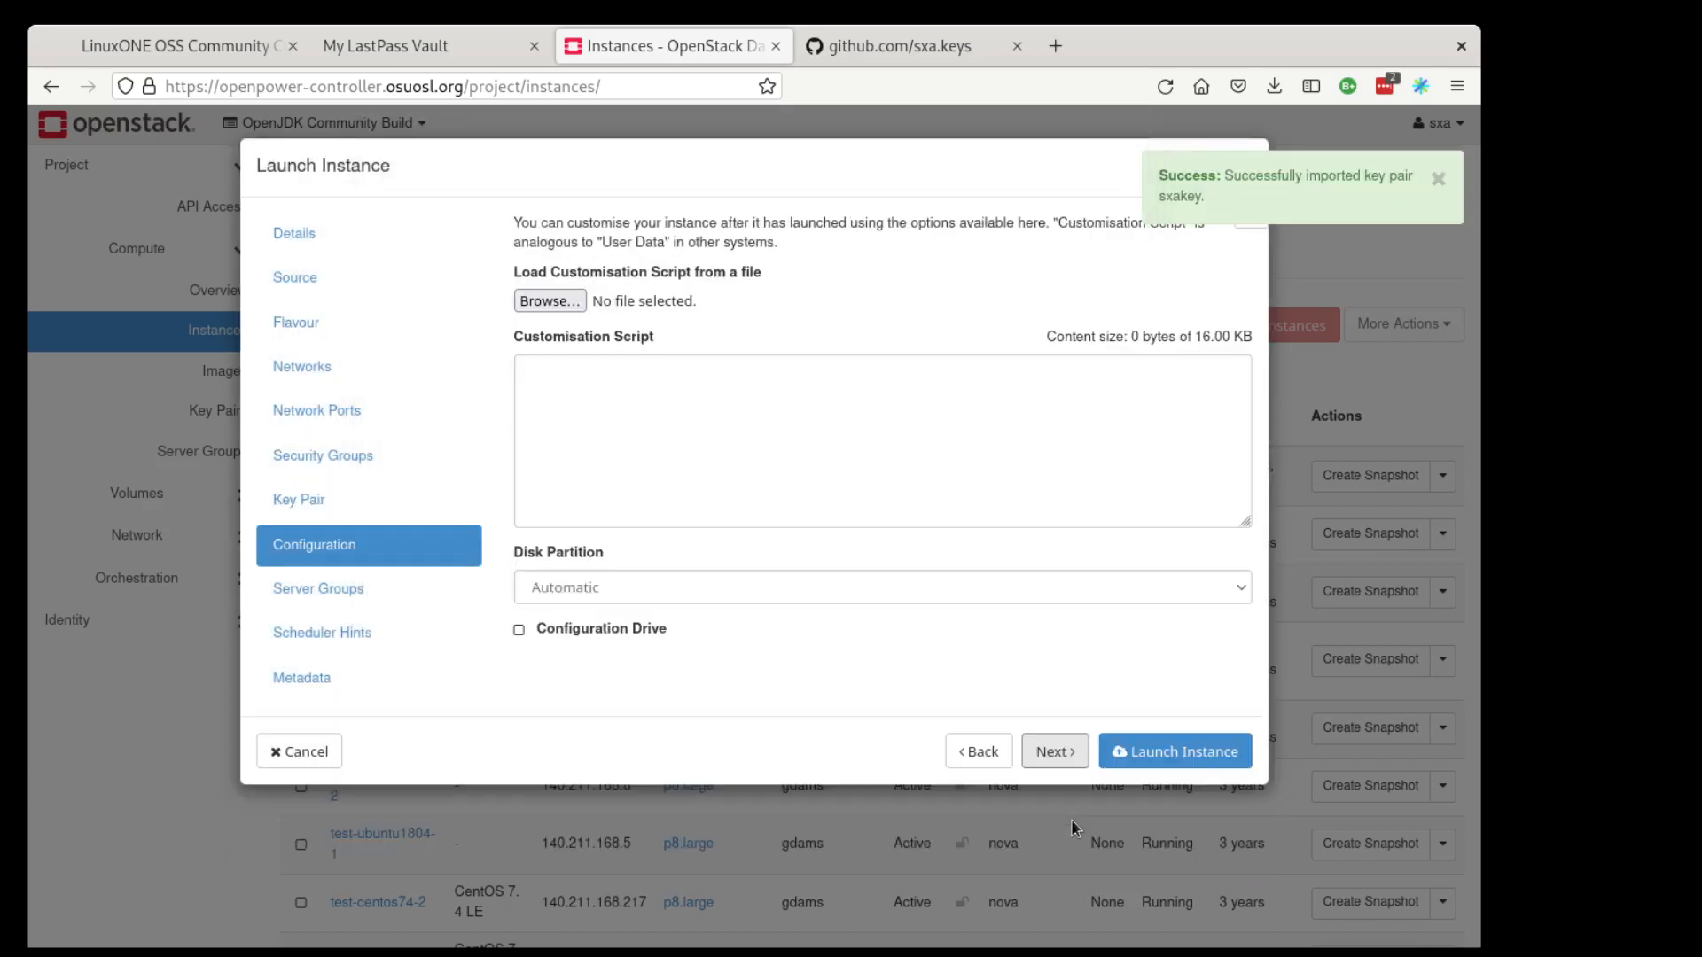
click(1040, 762)
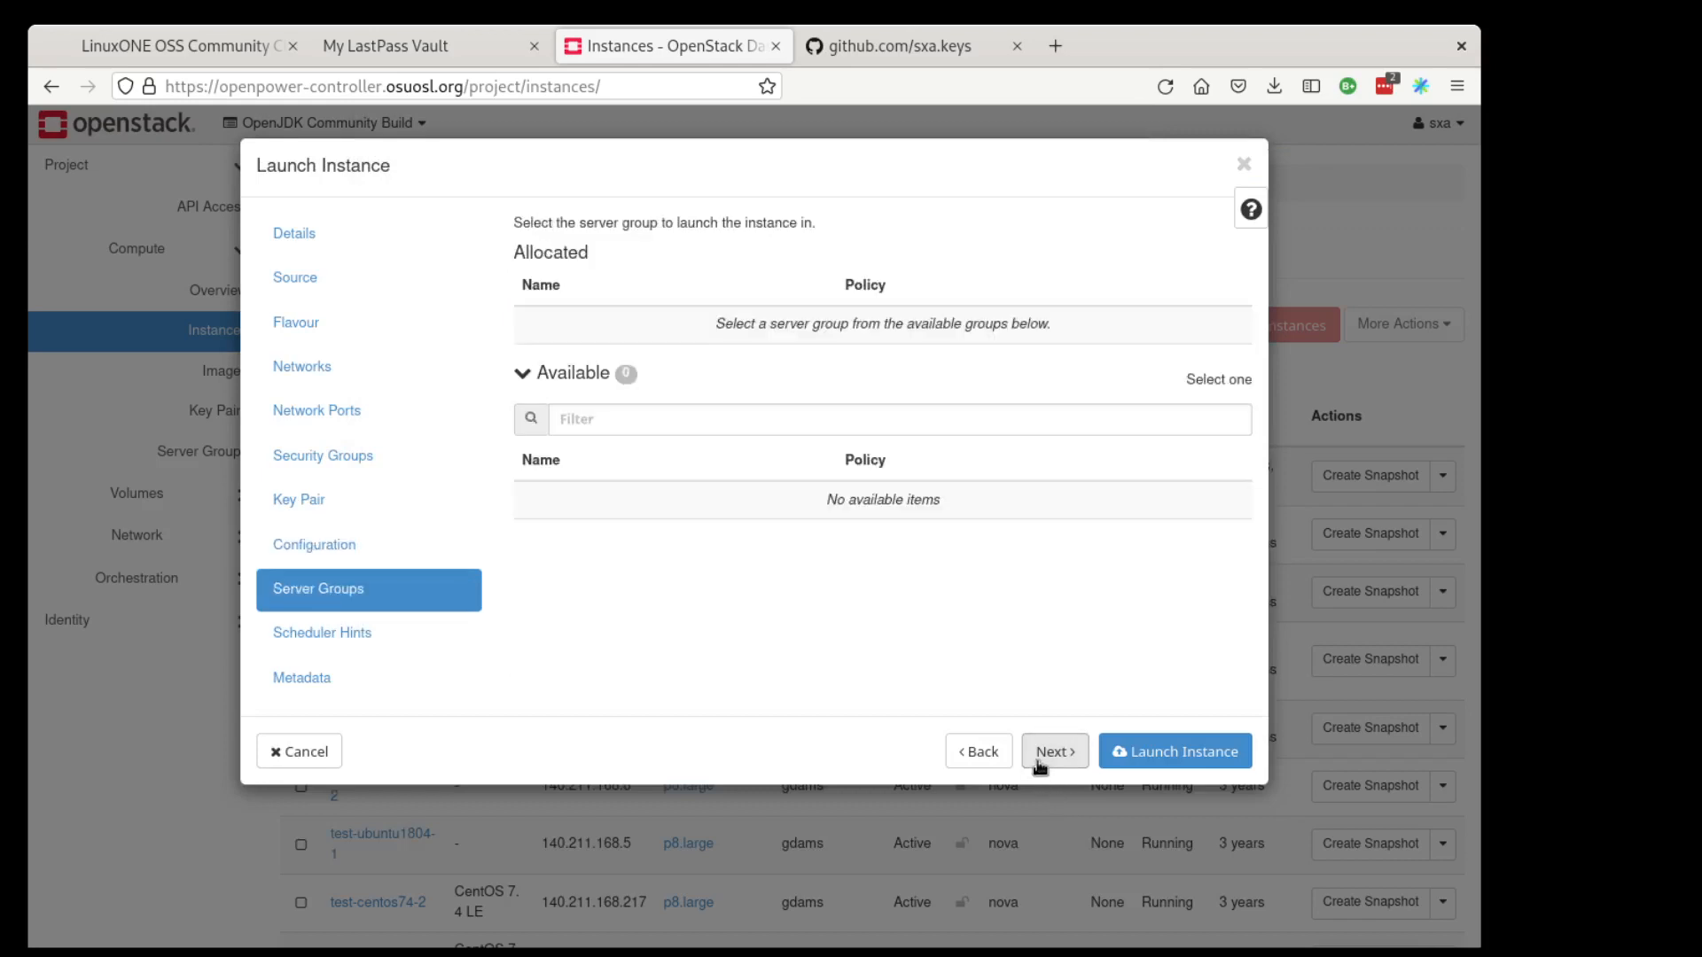
click(1039, 753)
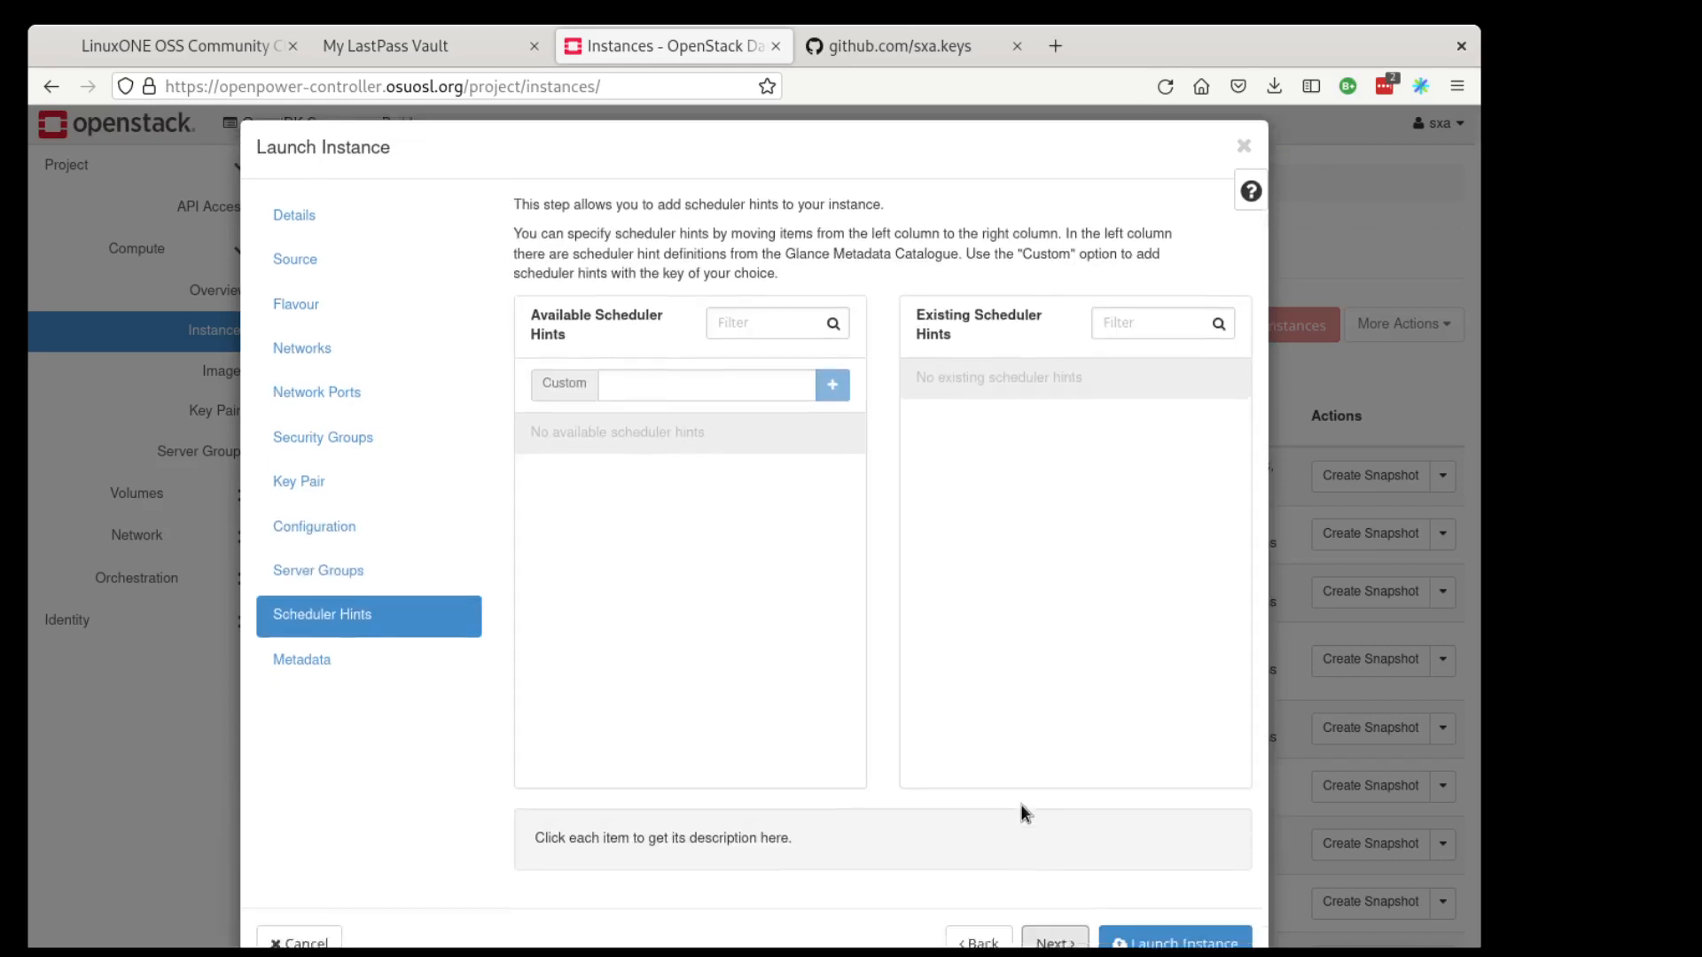
scroll(1022, 809, down, 1)
click(1046, 881)
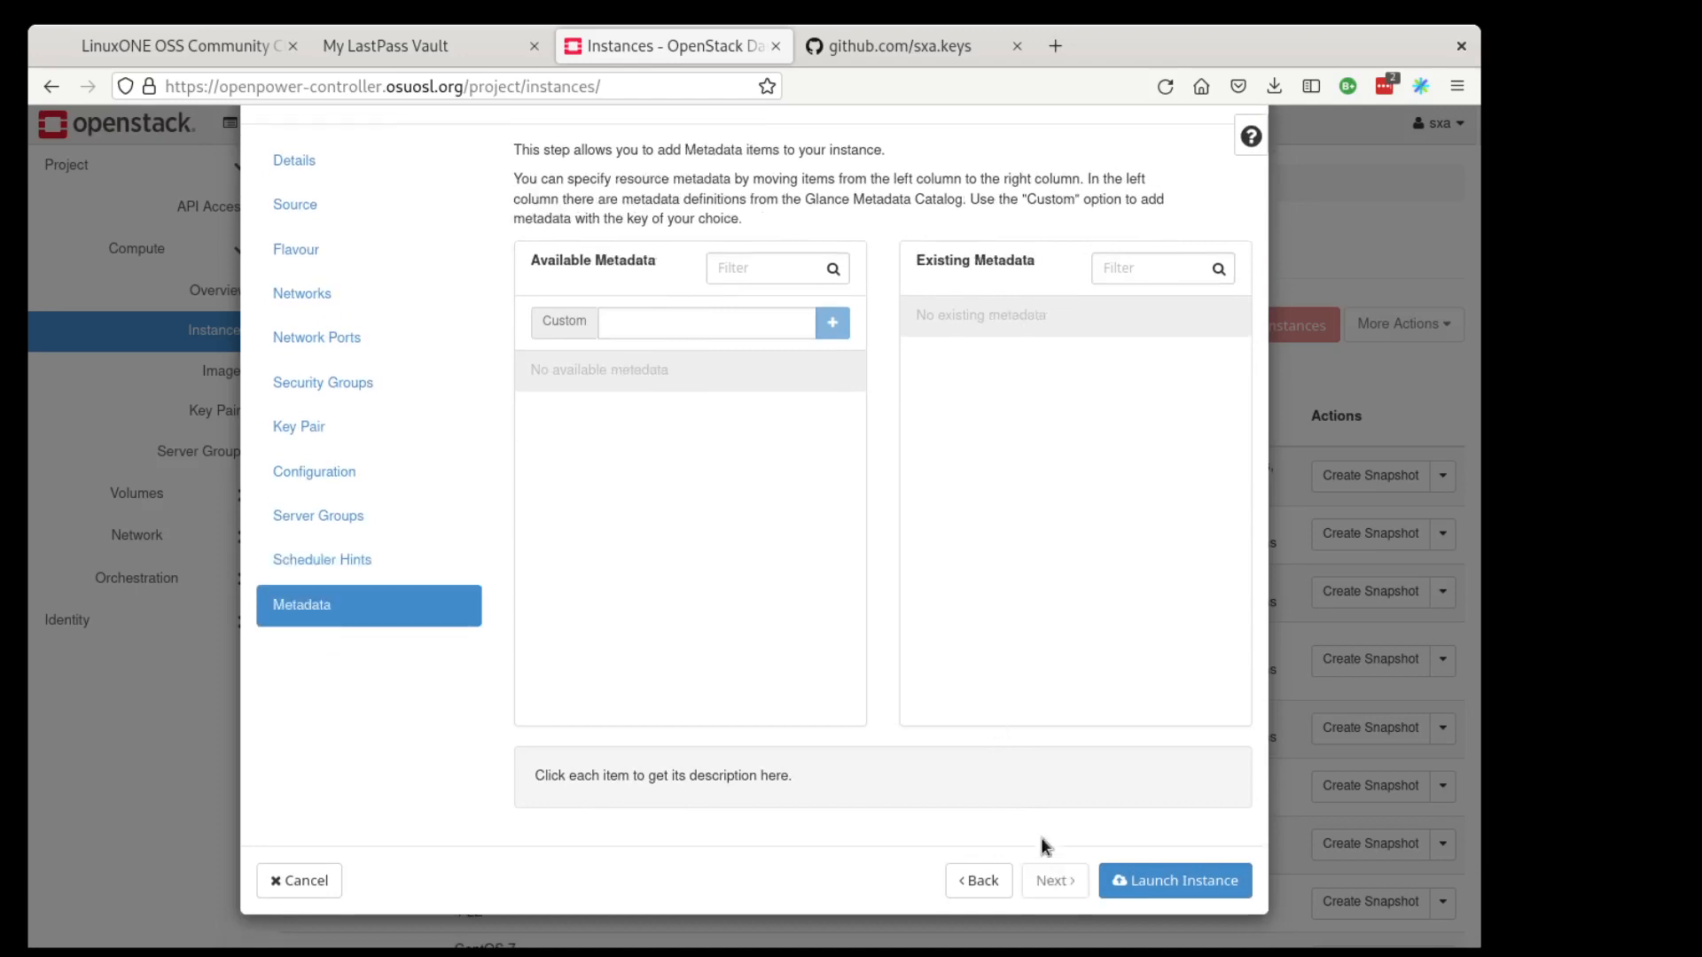
click(1151, 881)
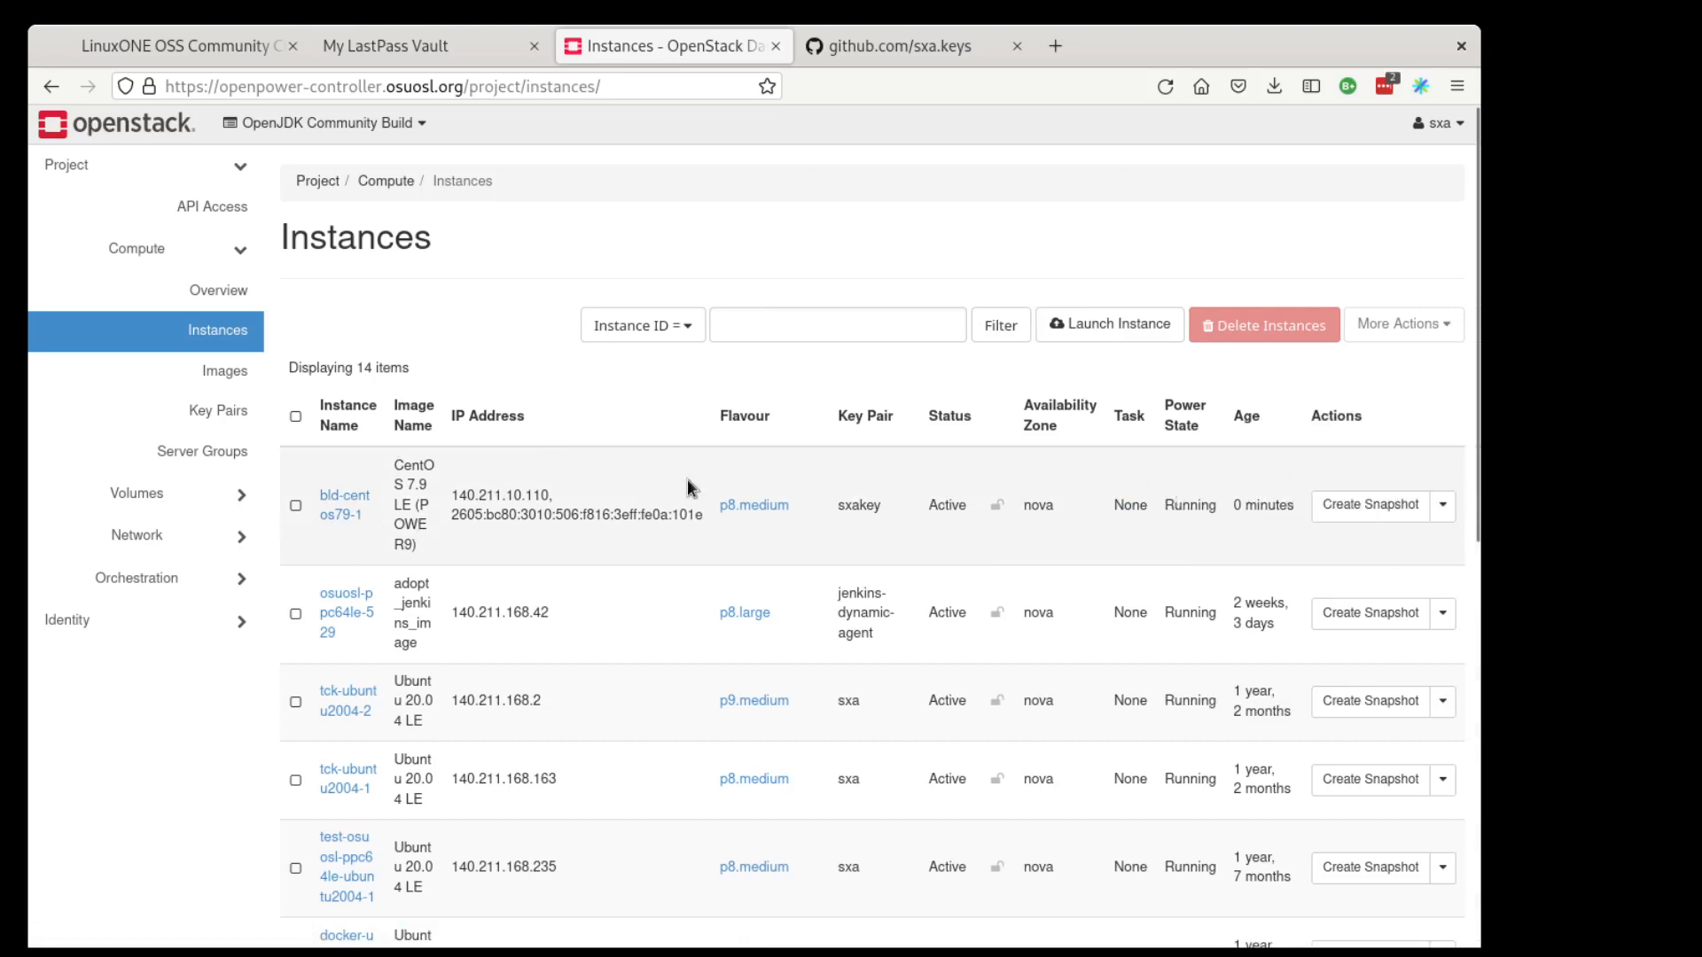
Open the details of bld-centos79-1 and review its specs, IP addresses, security groups and metadata
click(345, 507)
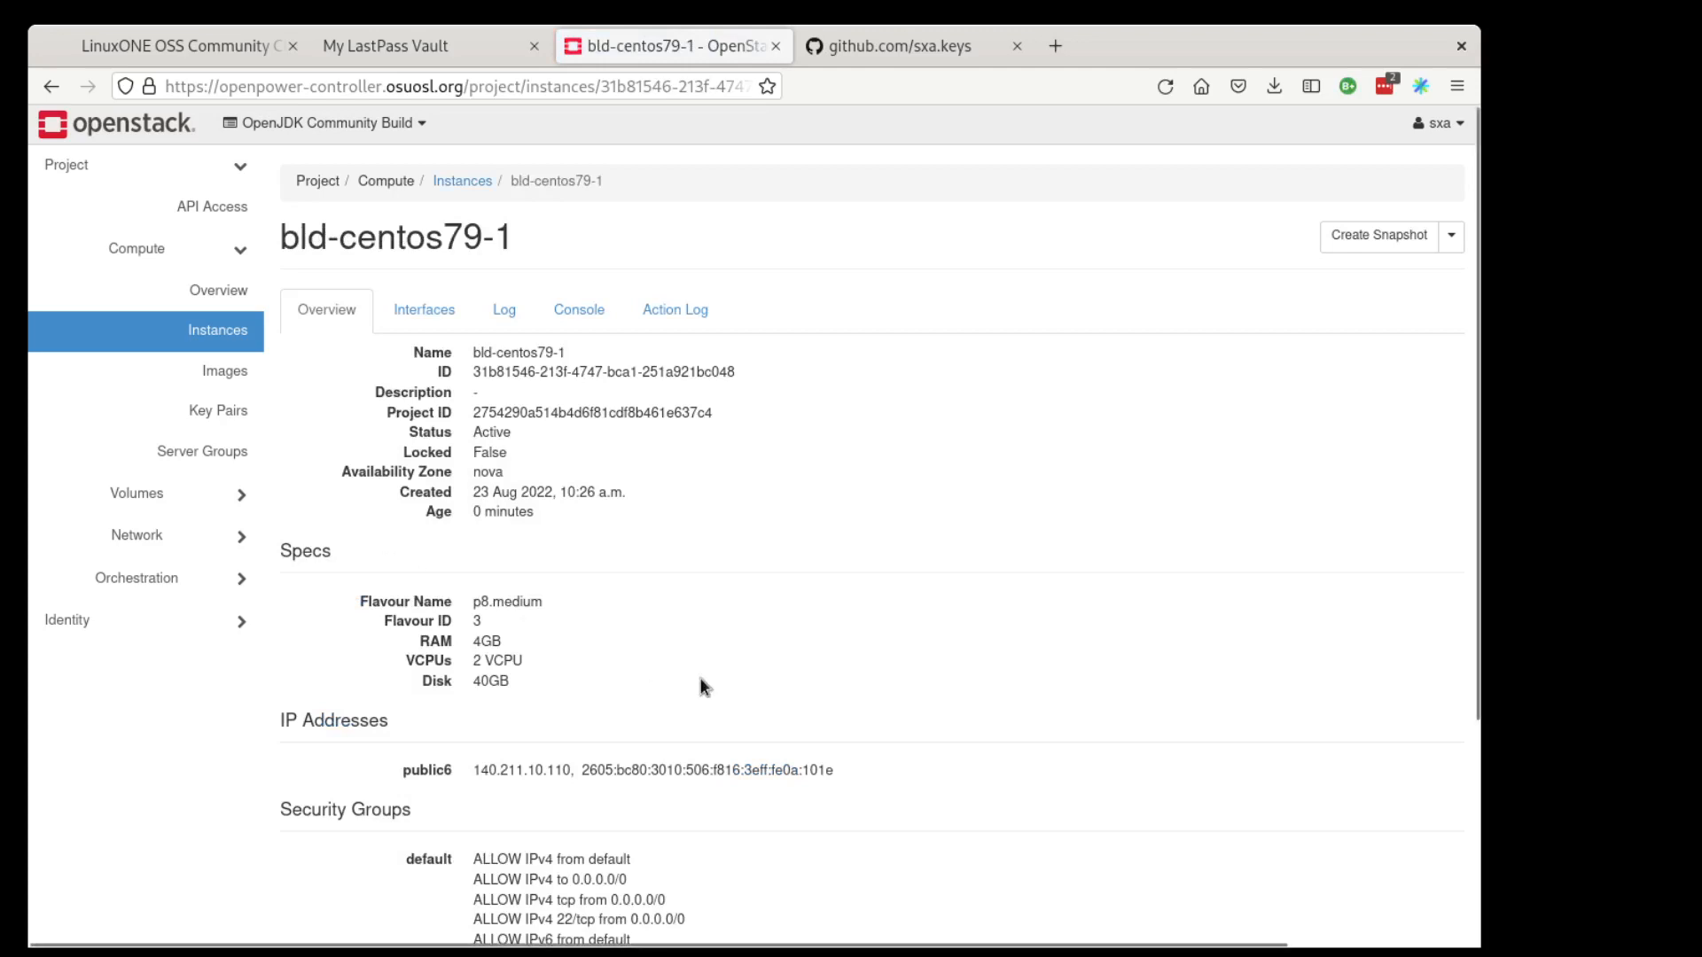
scroll(916, 541, down, 3)
scroll(915, 541, up, 3)
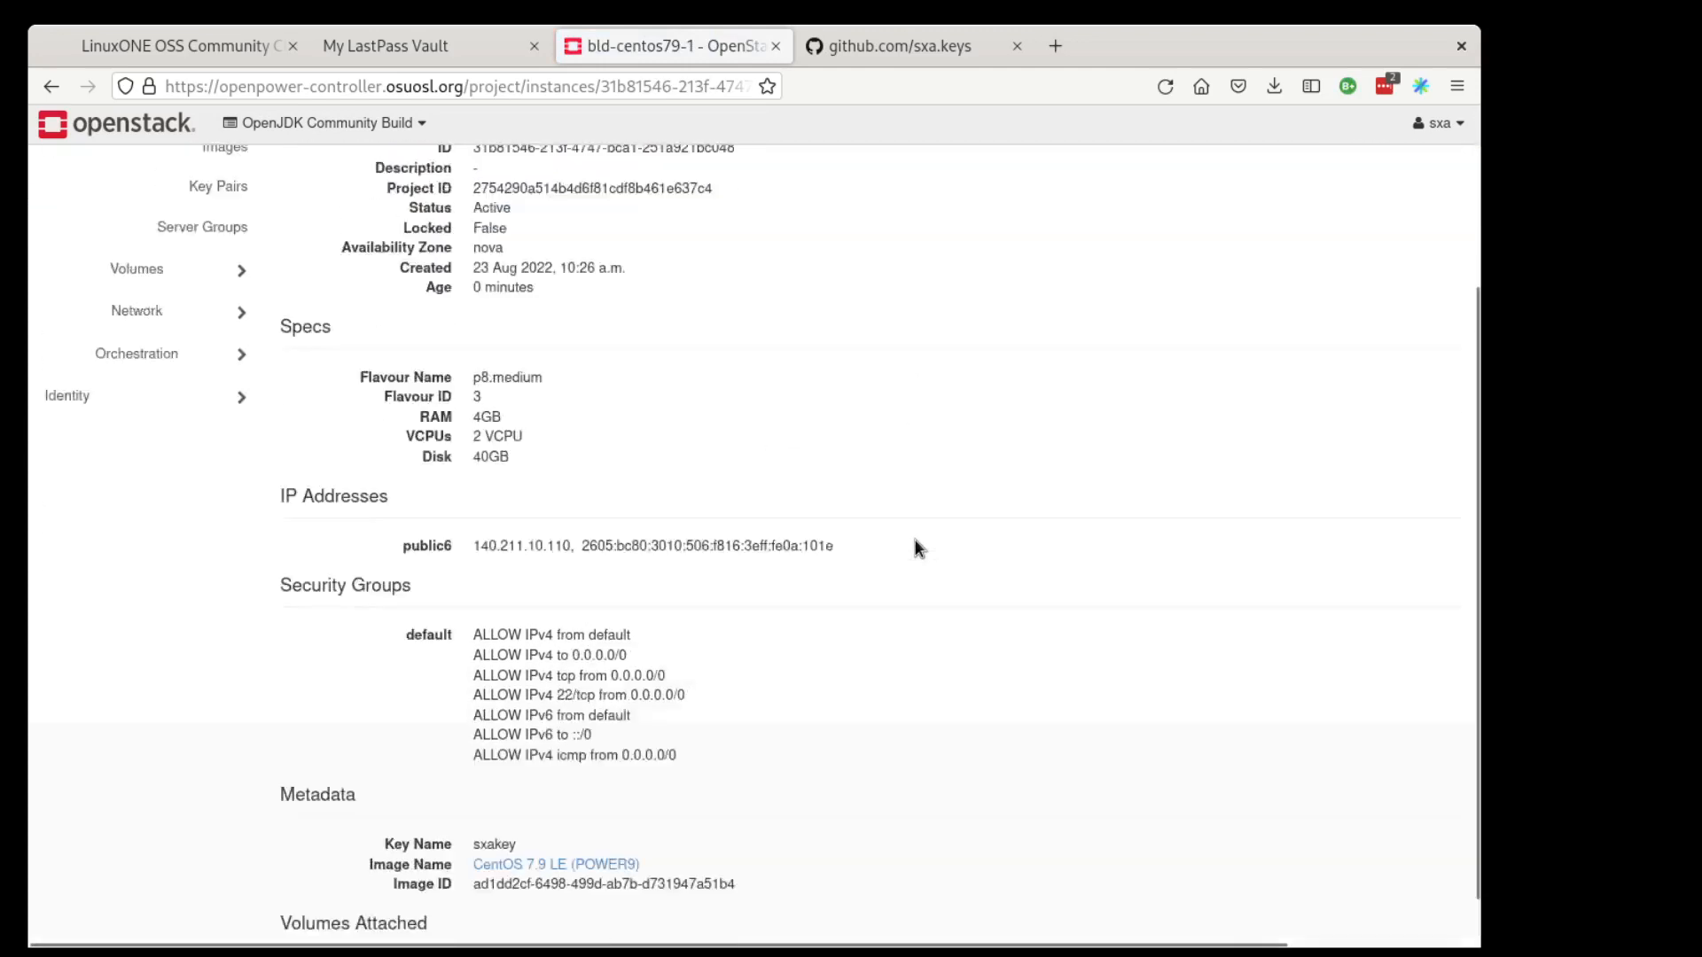
Open the console of bld-centos79-1 and check its boot output up to the login prompt
click(574, 311)
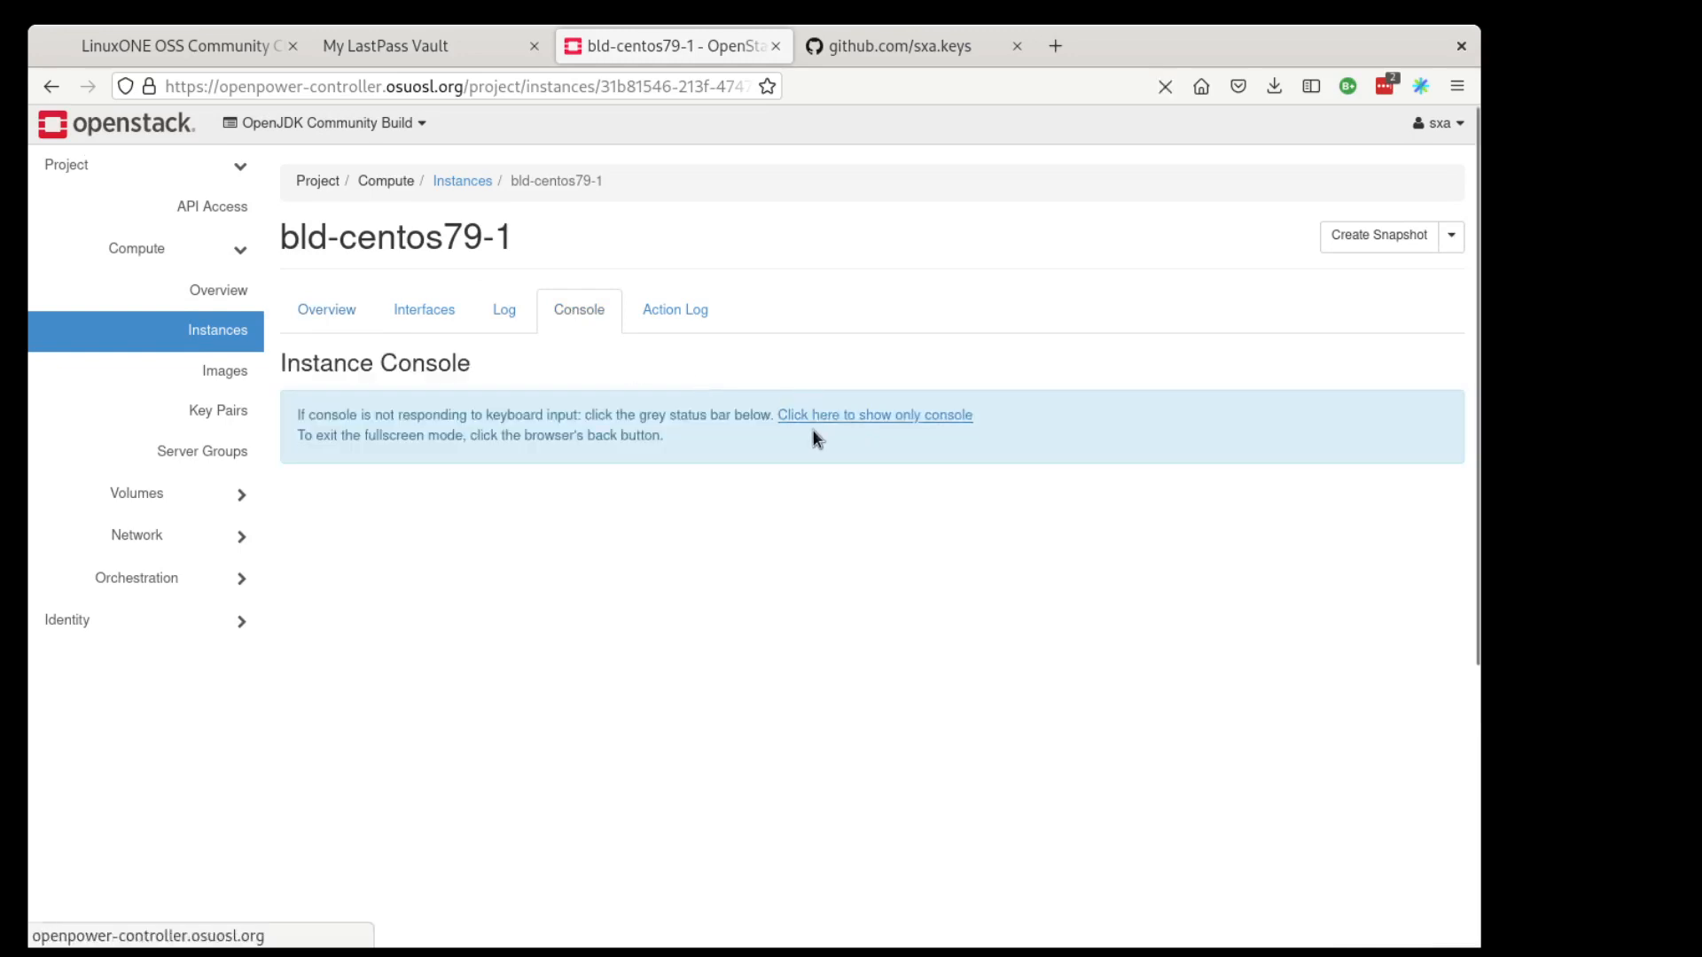
scroll(1122, 410, down, 3)
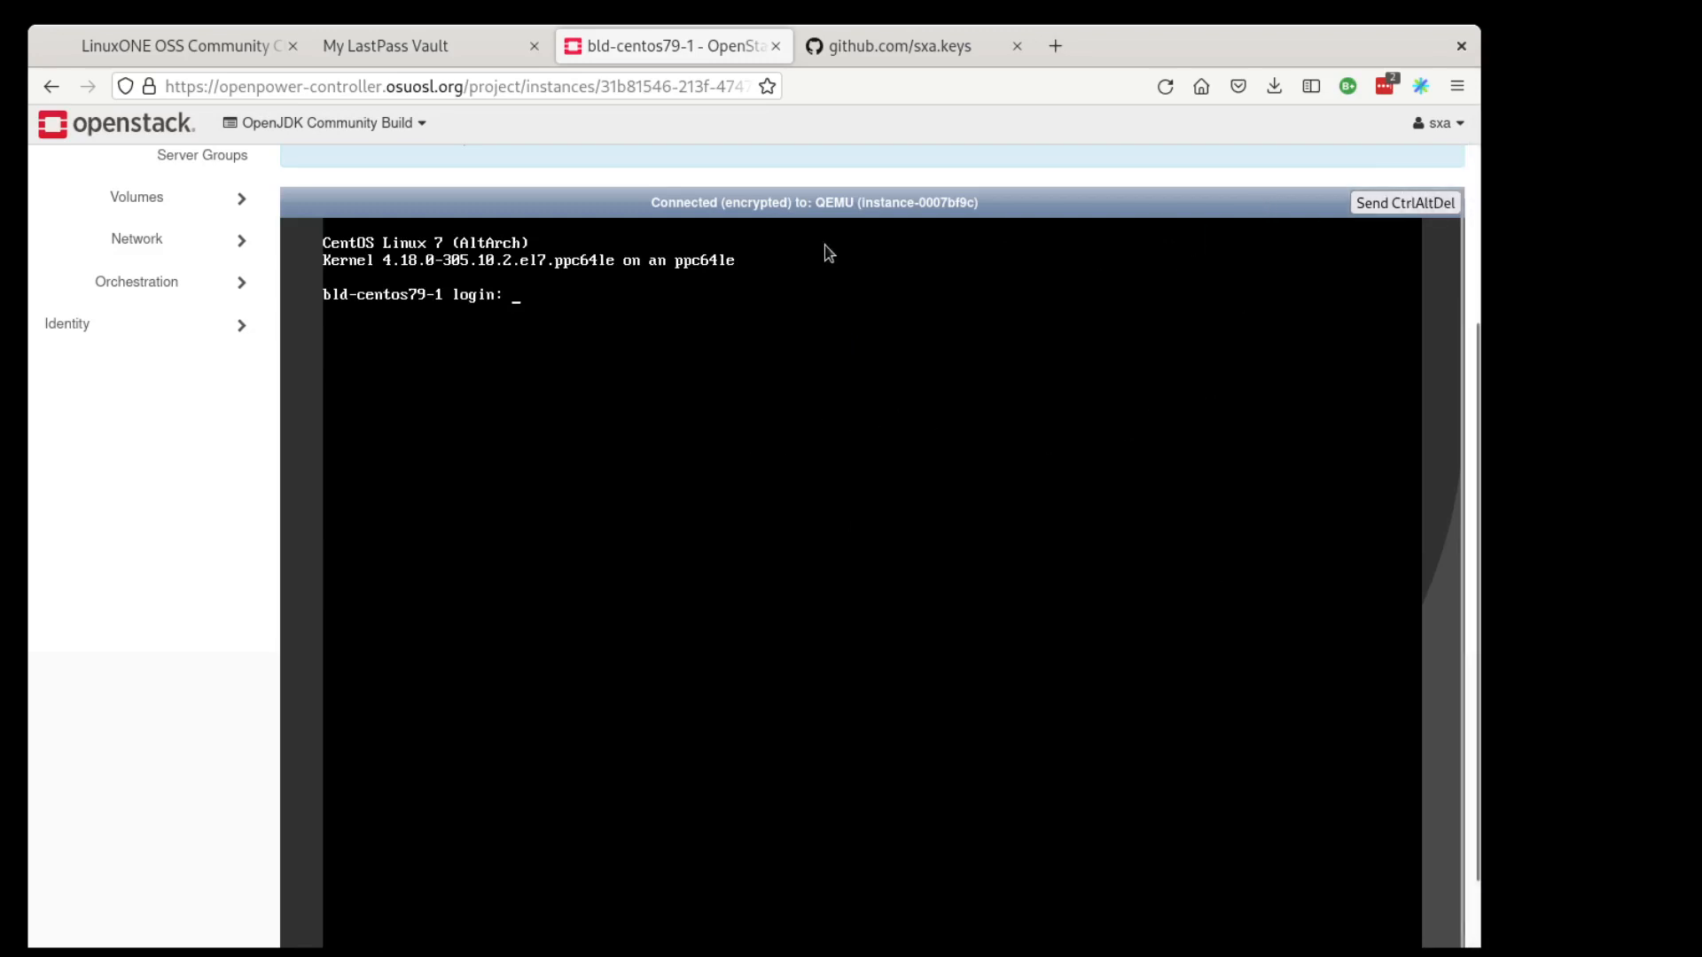
scroll(200, 232, up, 5)
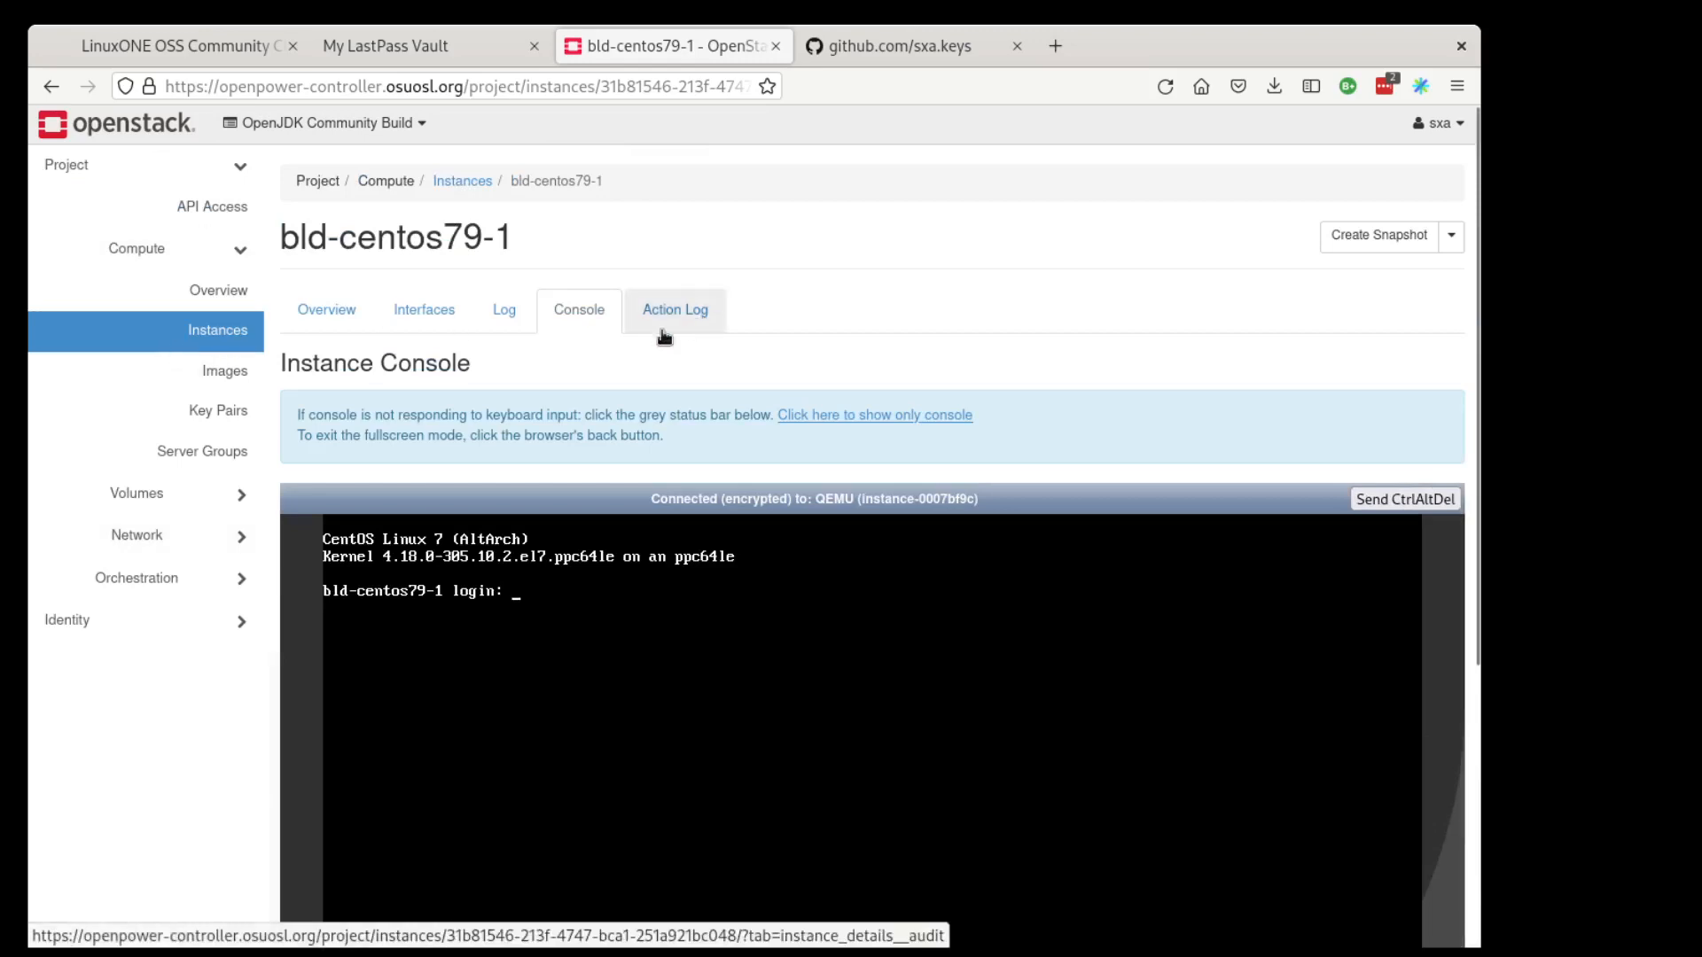
View the overview and interfaces of bld-centos79-1 and return to the list of instances
click(363, 307)
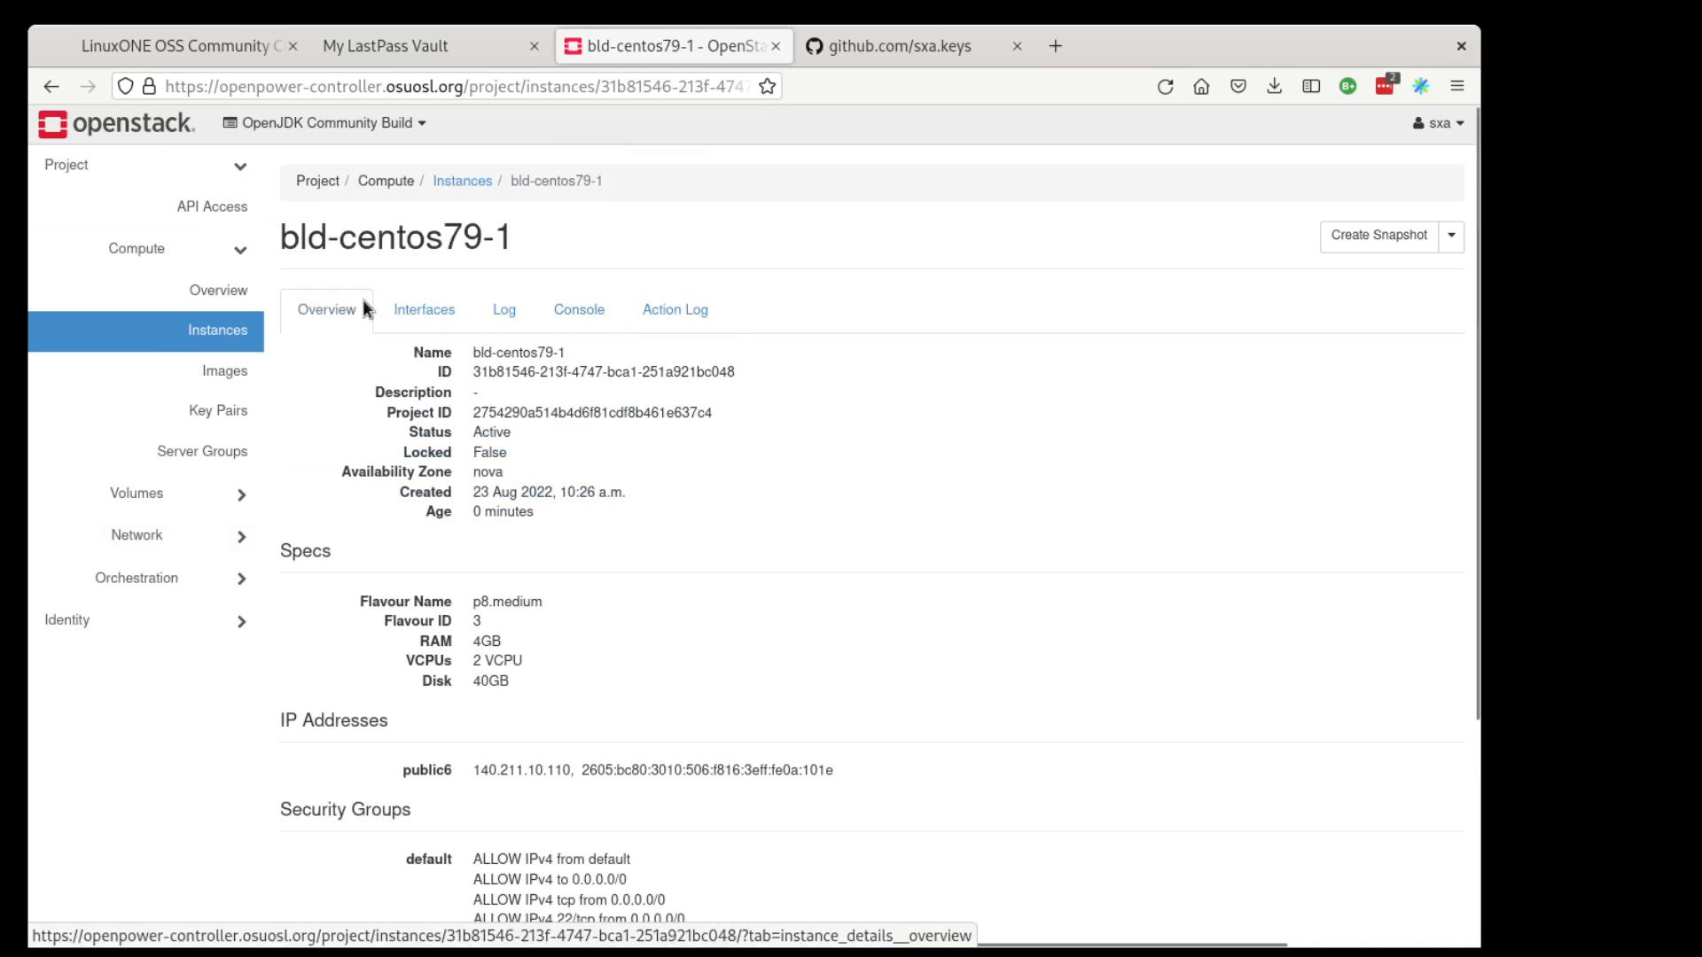
click(407, 321)
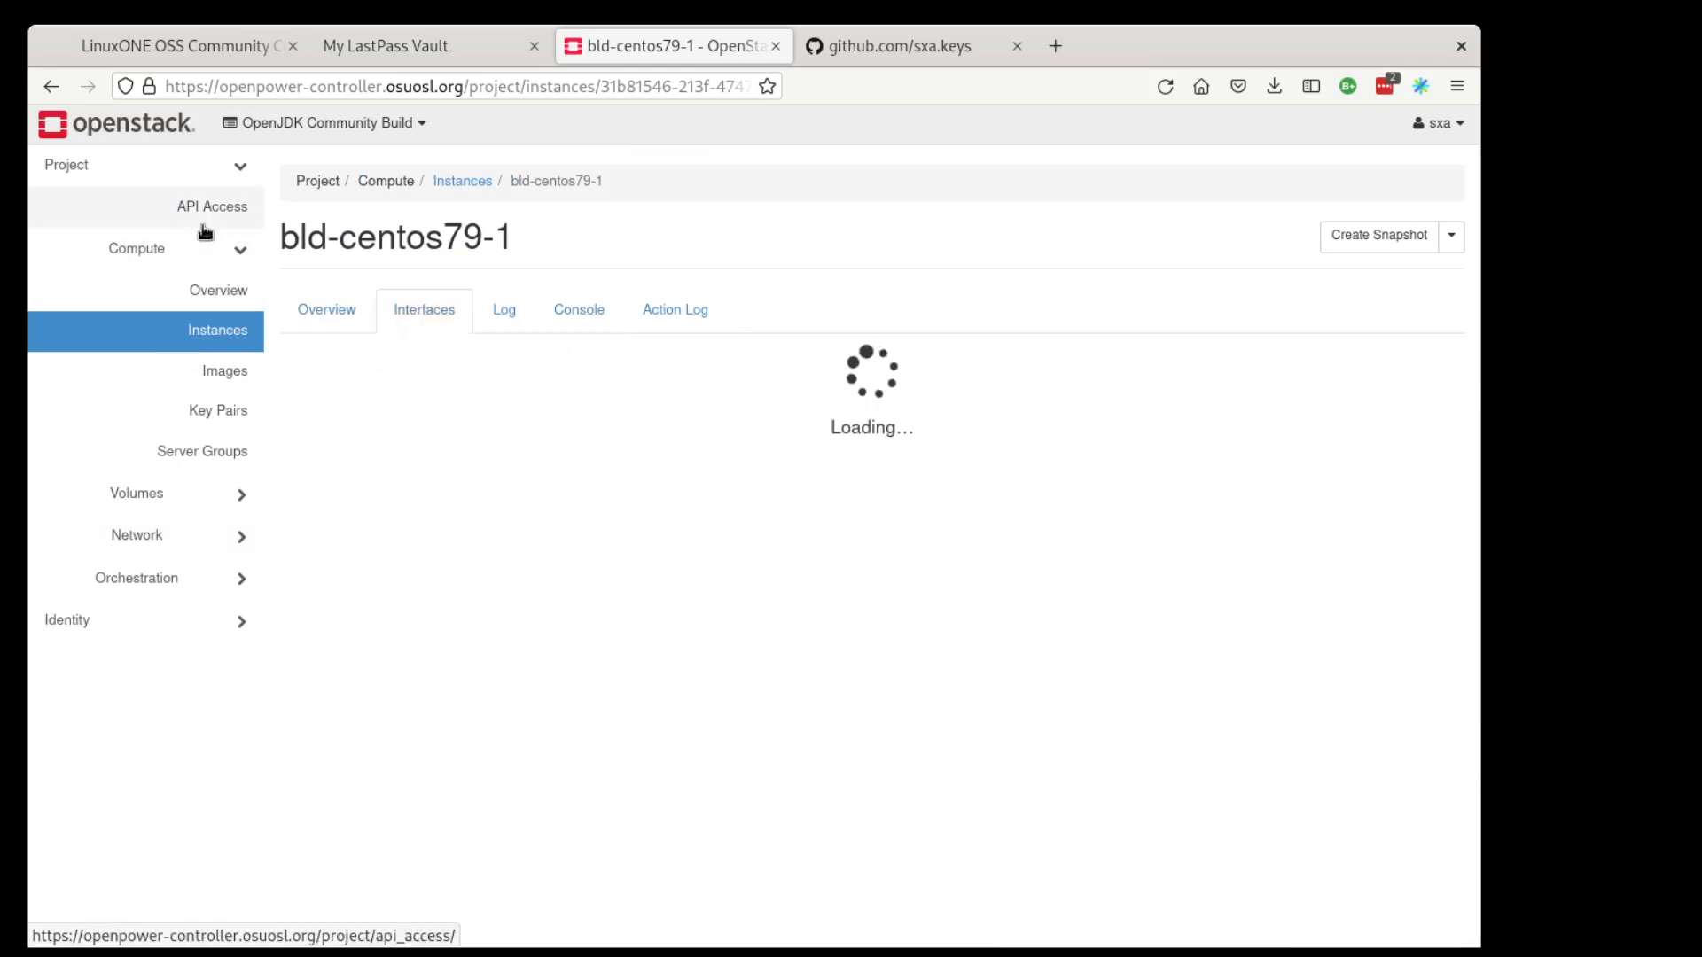
click(440, 184)
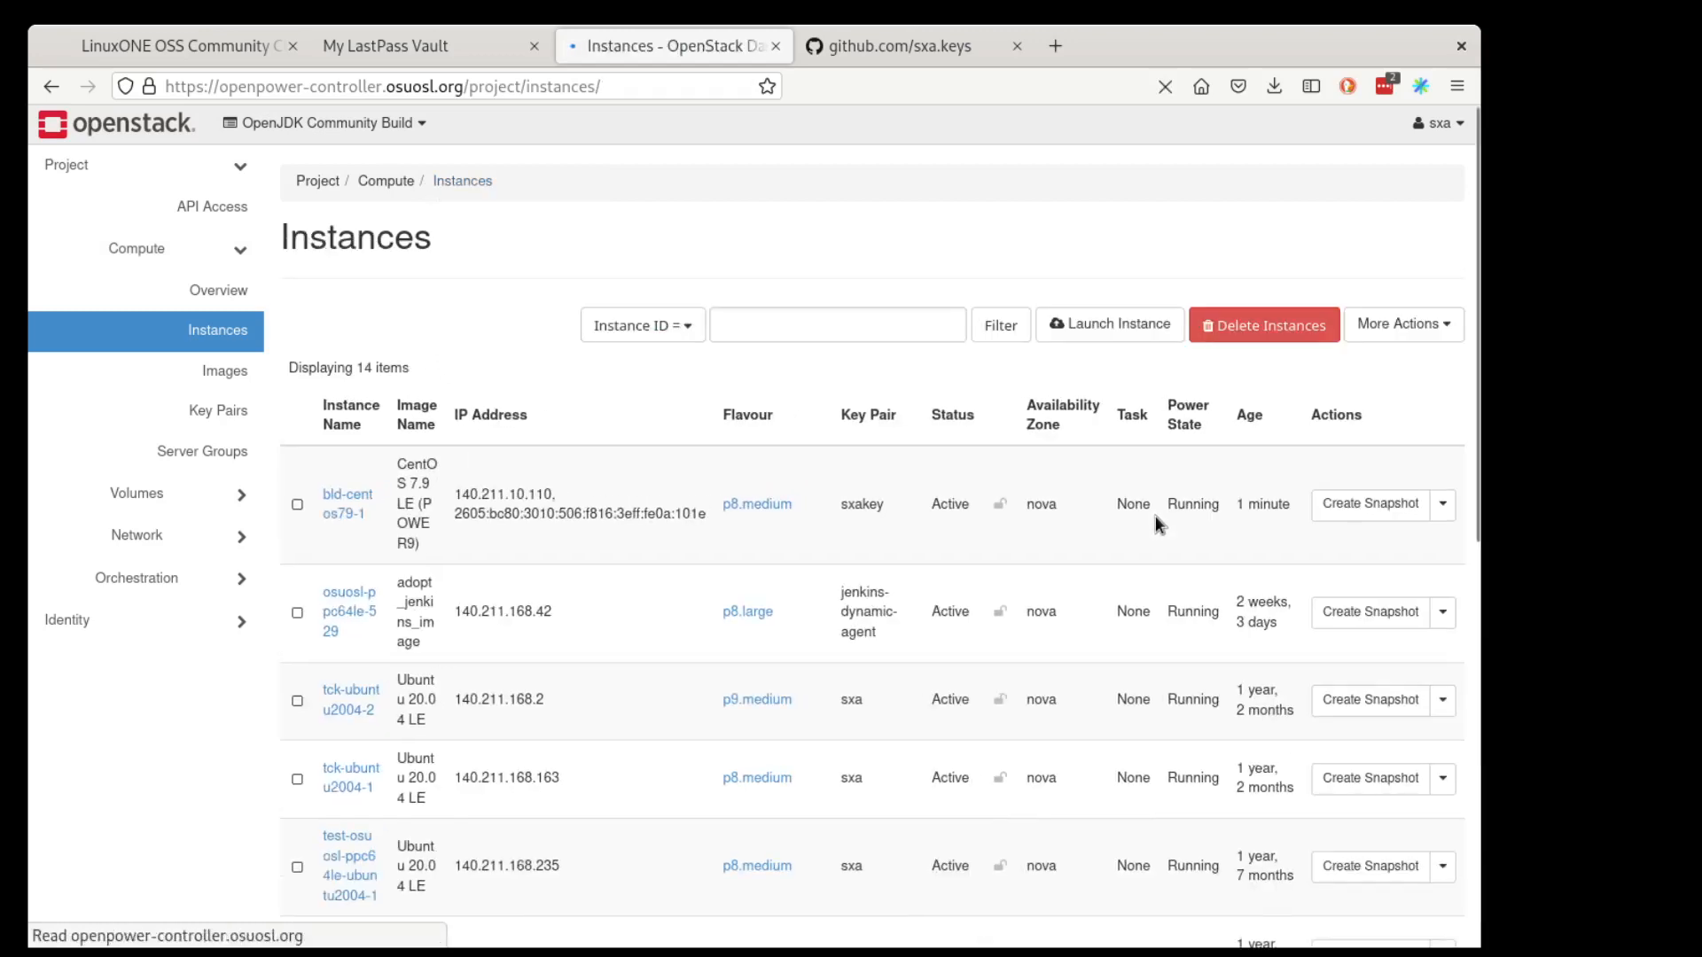
Review the actions available for bld-centos79-1 and hard reboot the instance
click(1443, 505)
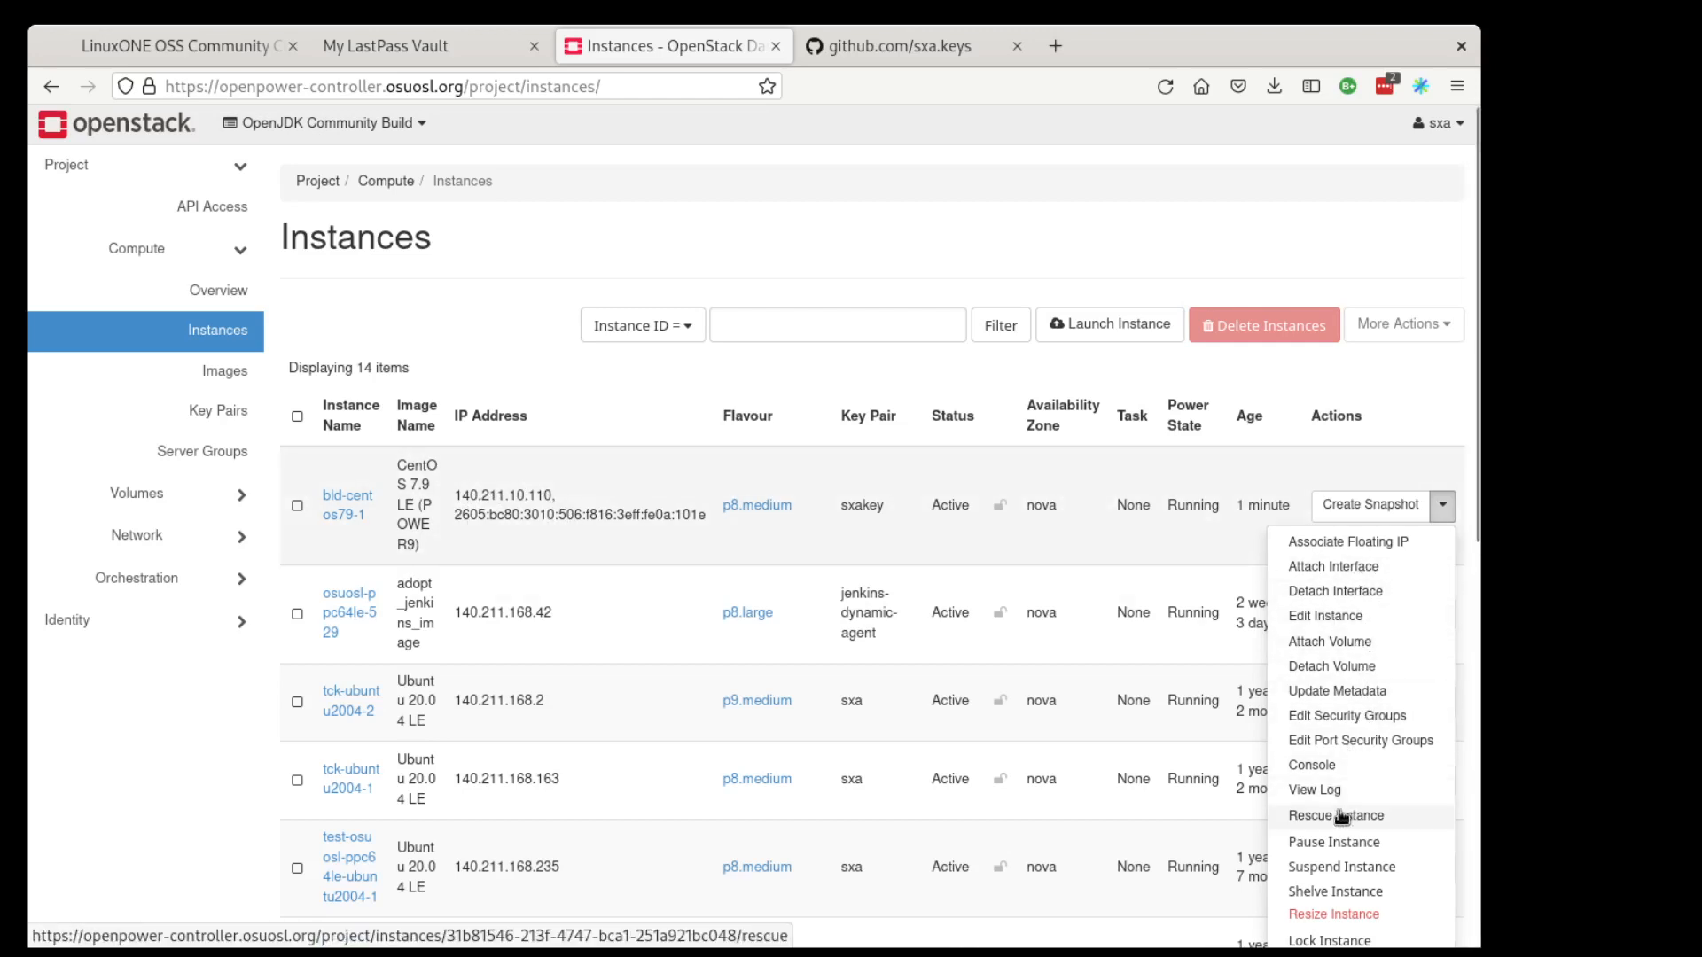
scroll(1342, 815, down, 2)
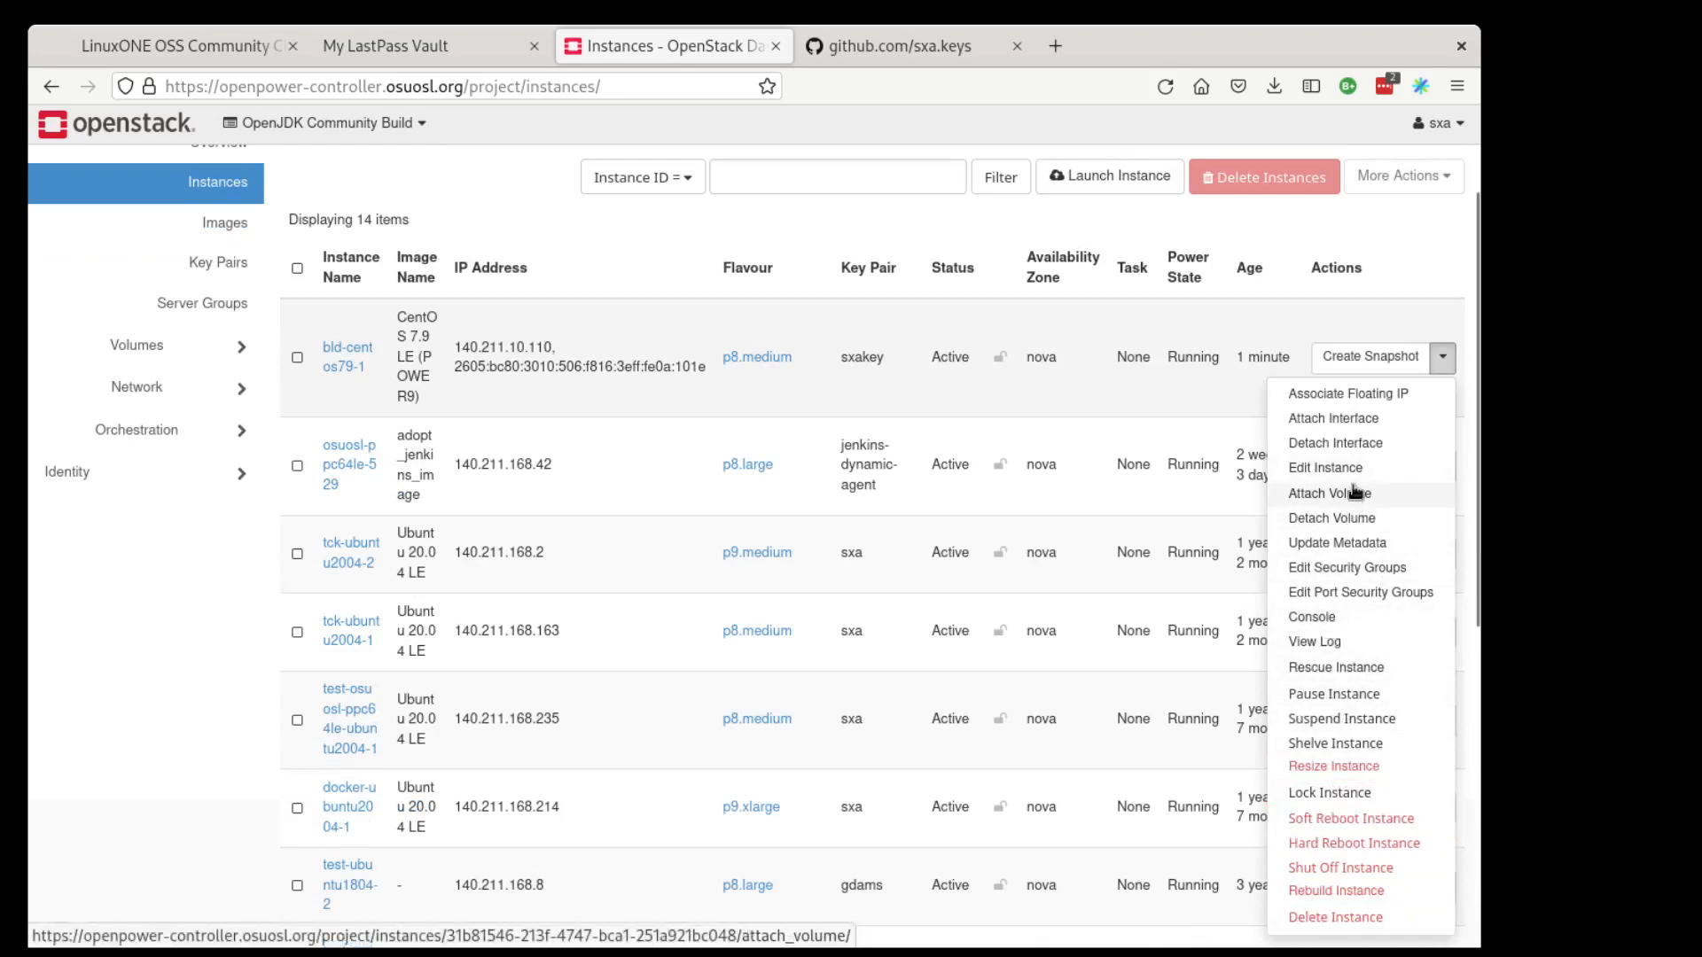
scroll(1385, 774, down, 1)
scroll(1384, 774, down, 1)
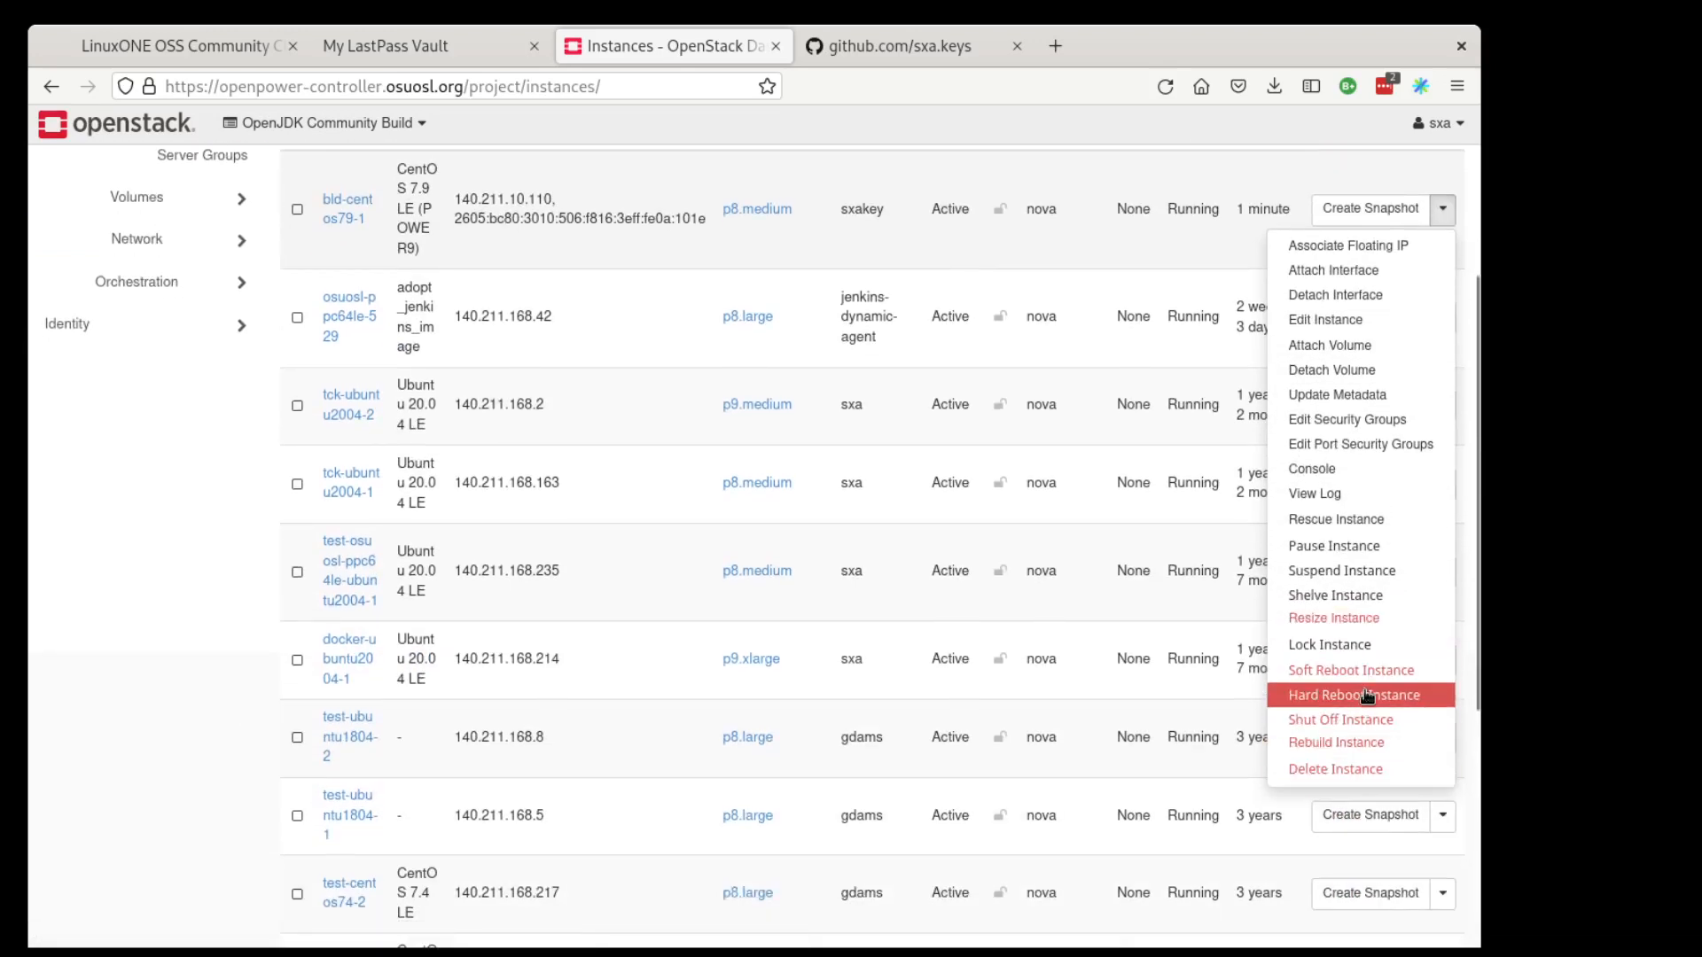
click(1366, 694)
click(1061, 306)
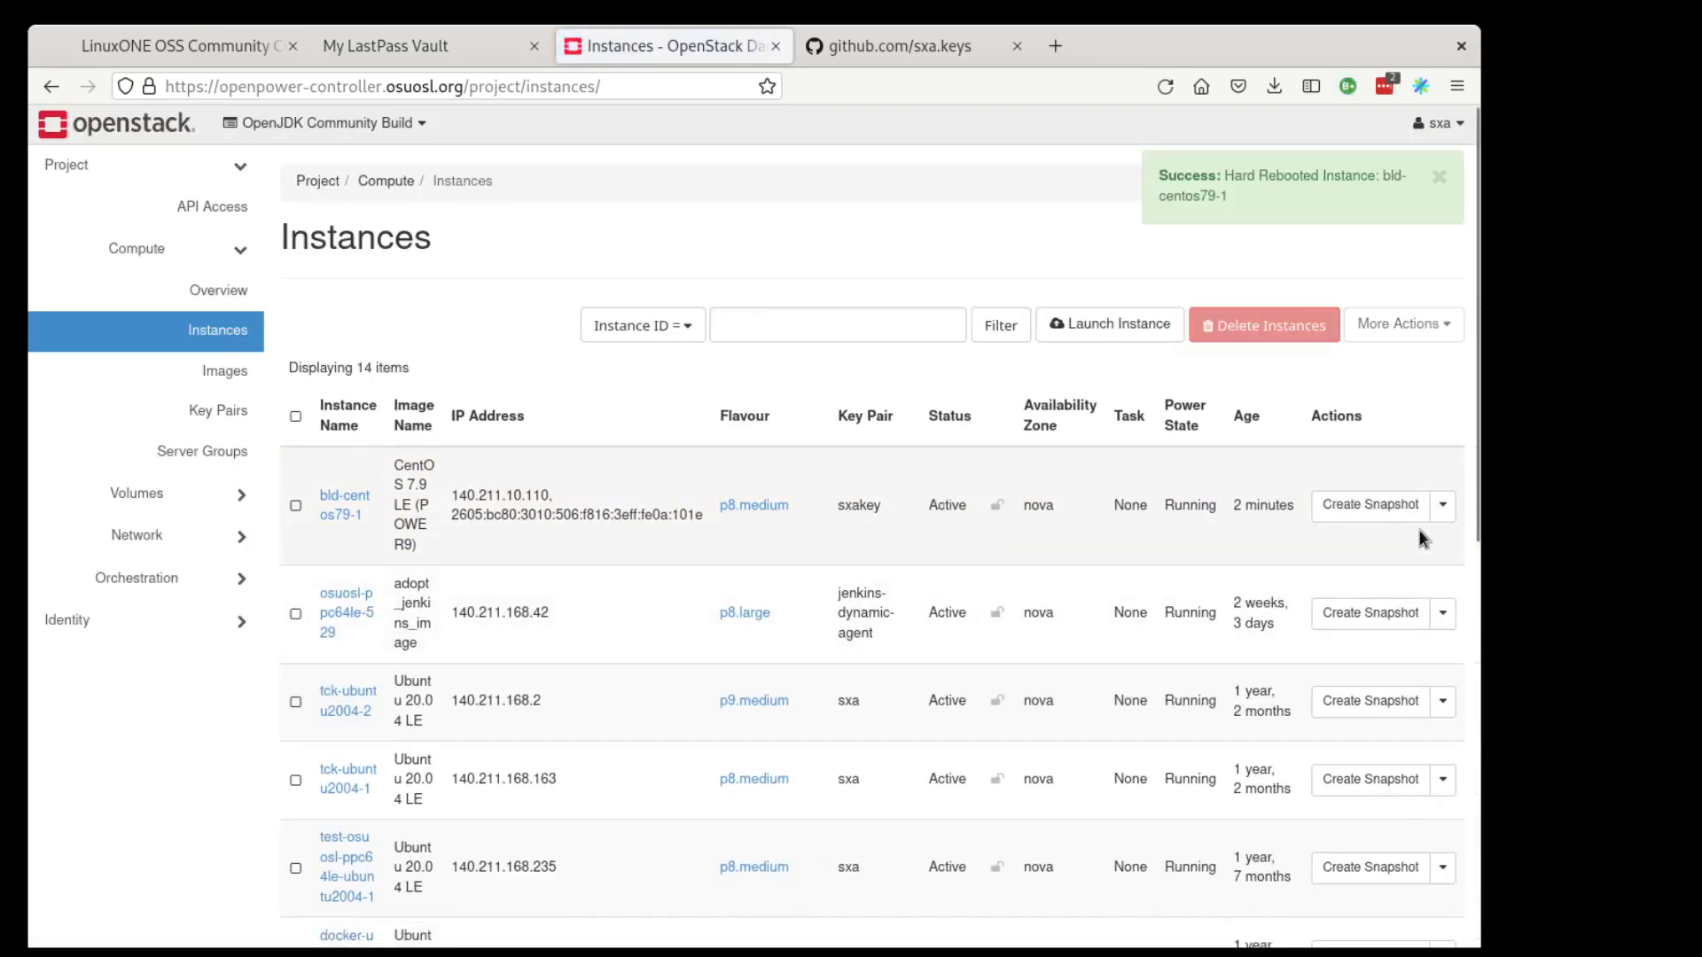
Delete the bld-centos79-1 instance and confirm the deletion
click(1436, 509)
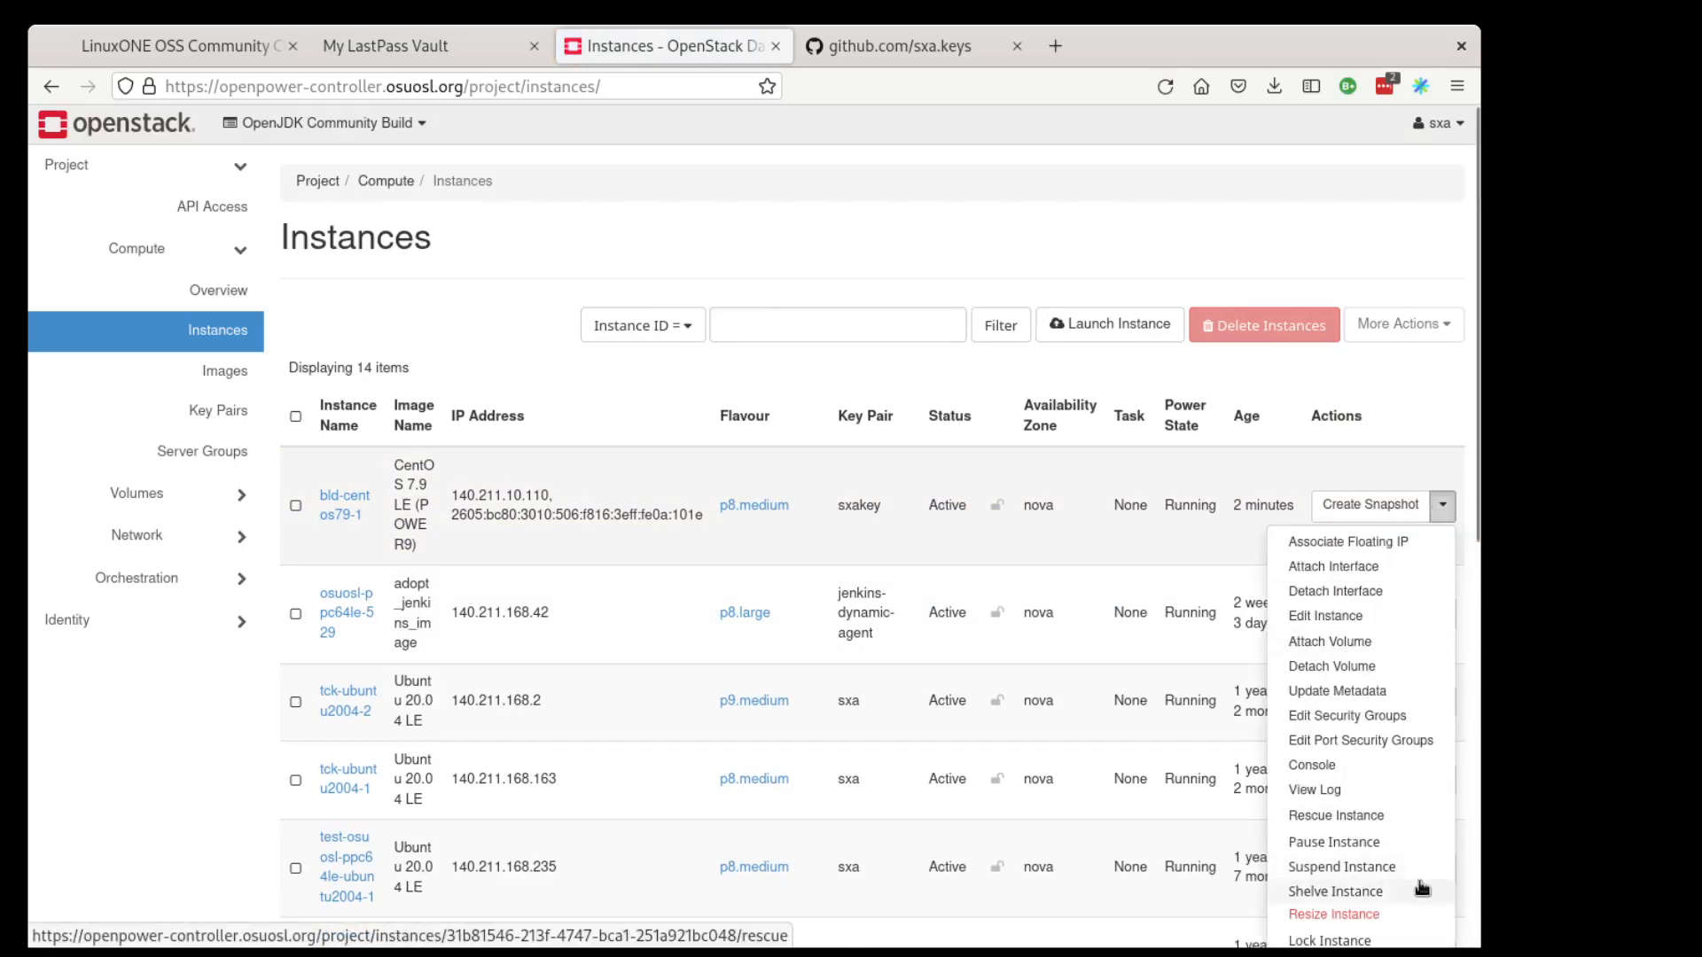
scroll(1339, 914, down, 3)
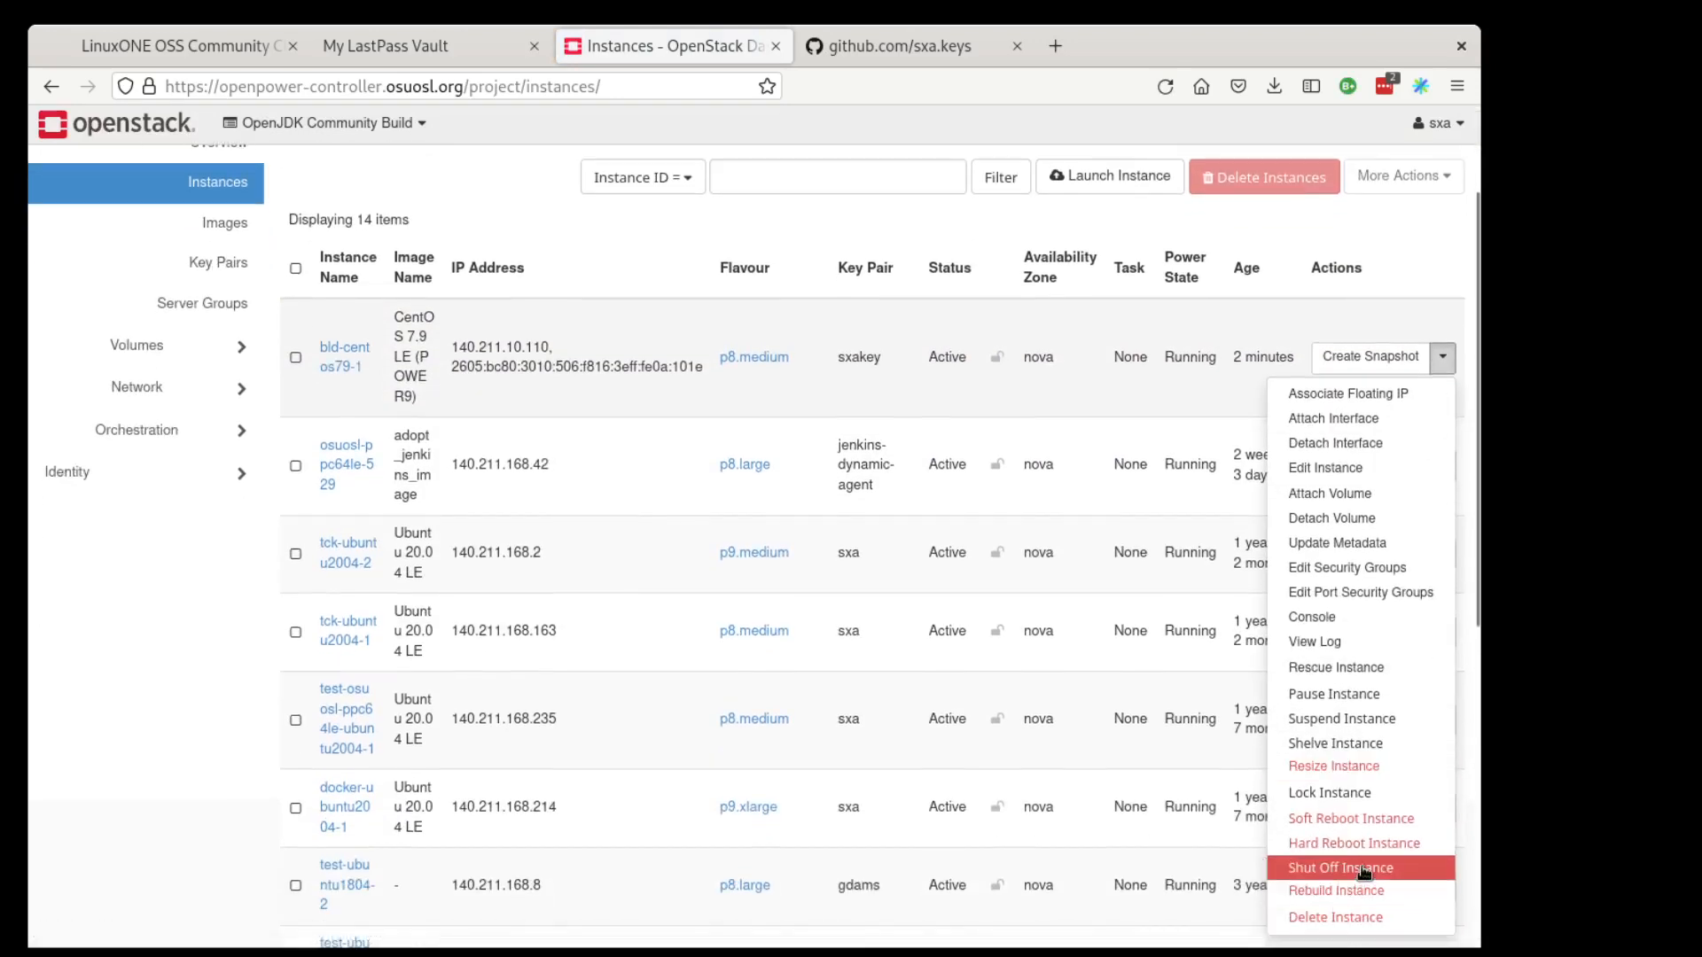
click(1366, 918)
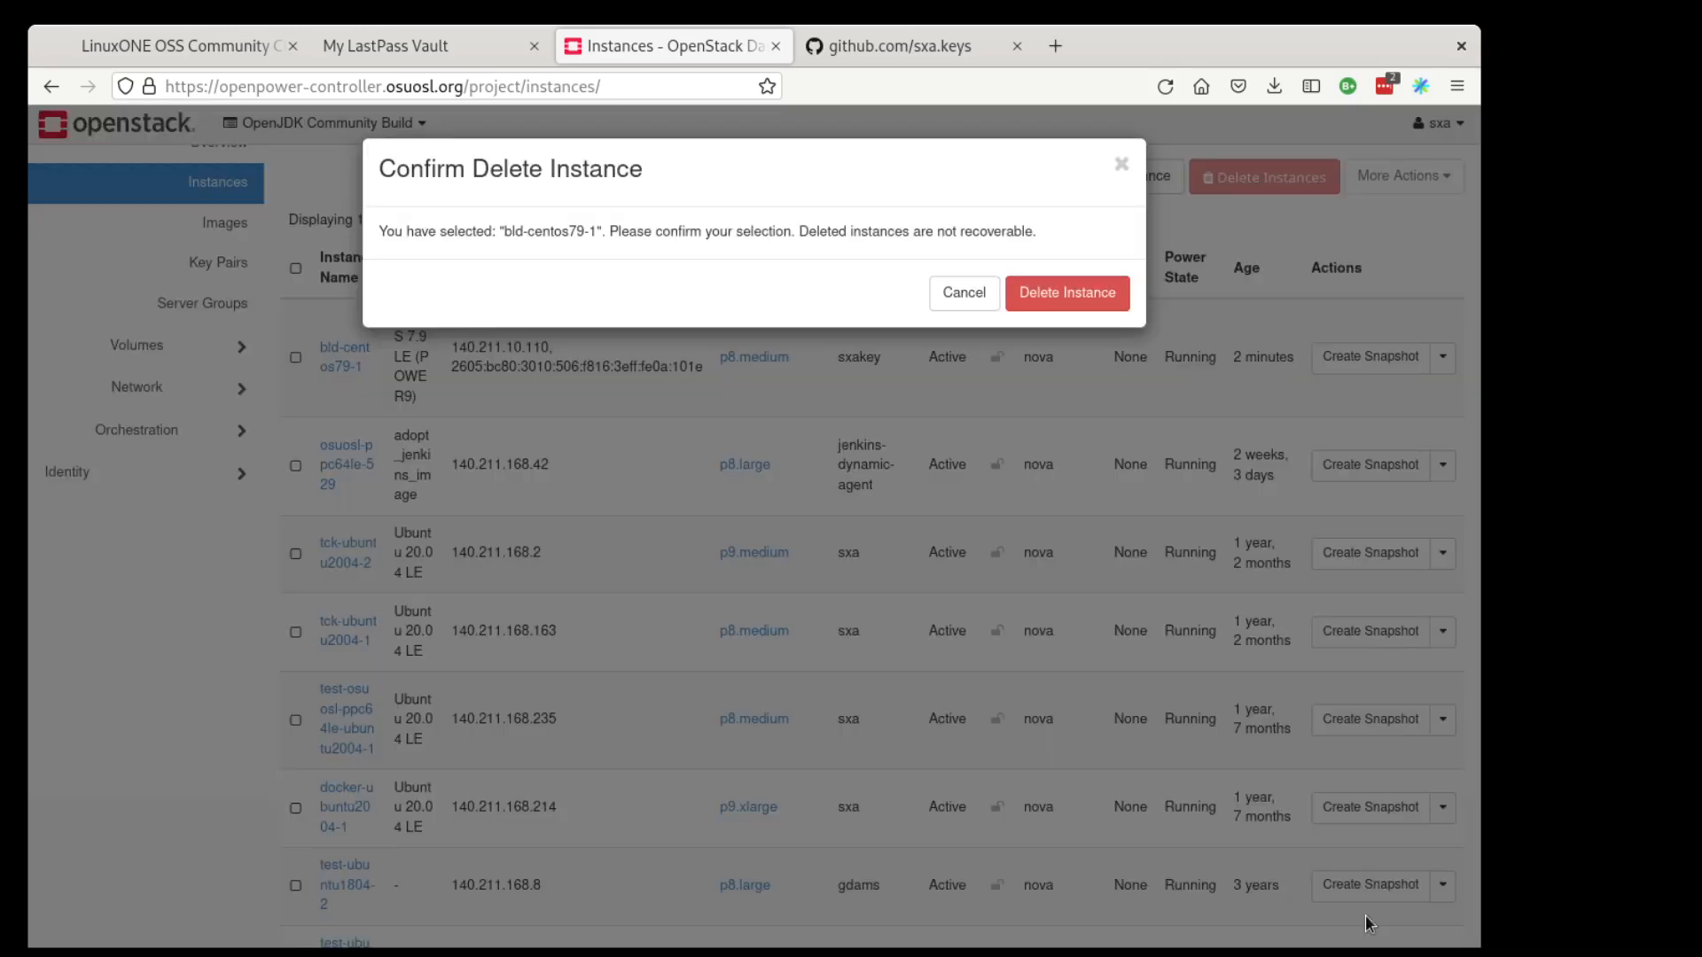
click(1080, 300)
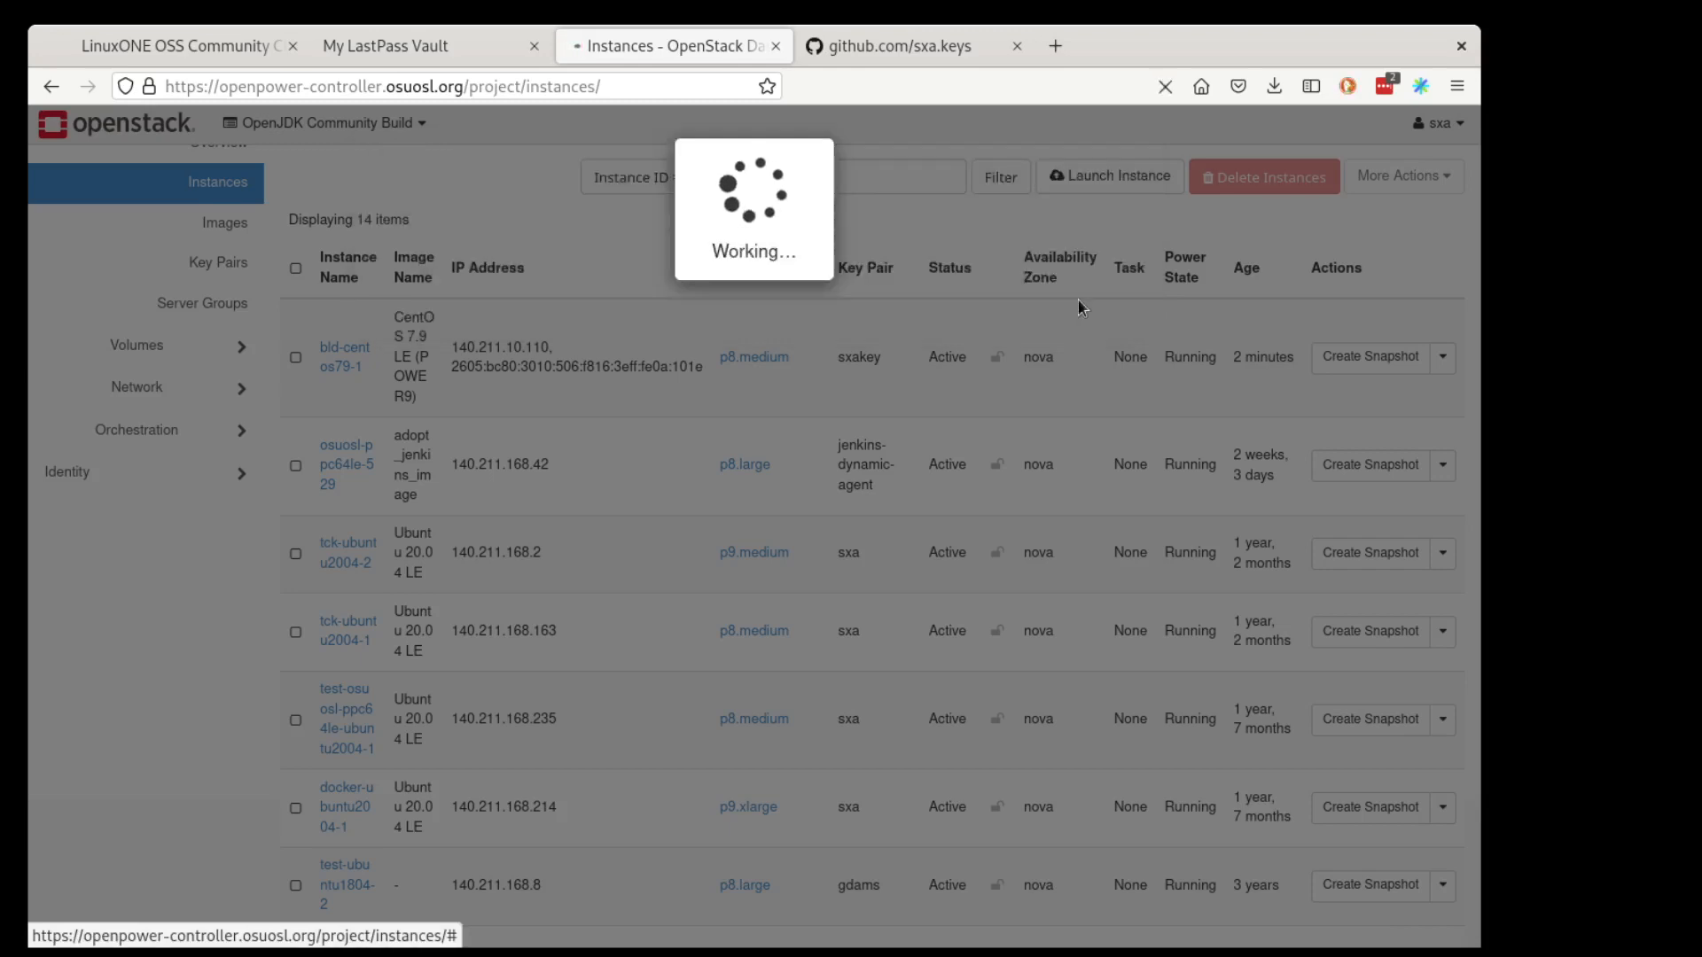